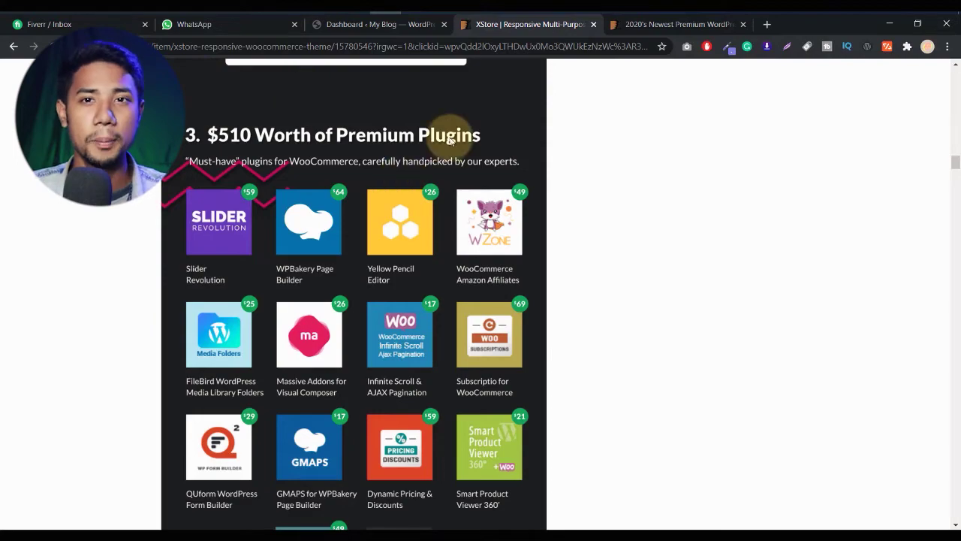
Look over the WordPress themes listing and the notes holding the ThemeForest link.
{"action": "scroll", "coordinate": [480, 191], "scroll_direction": "up", "scroll_amount": 20}
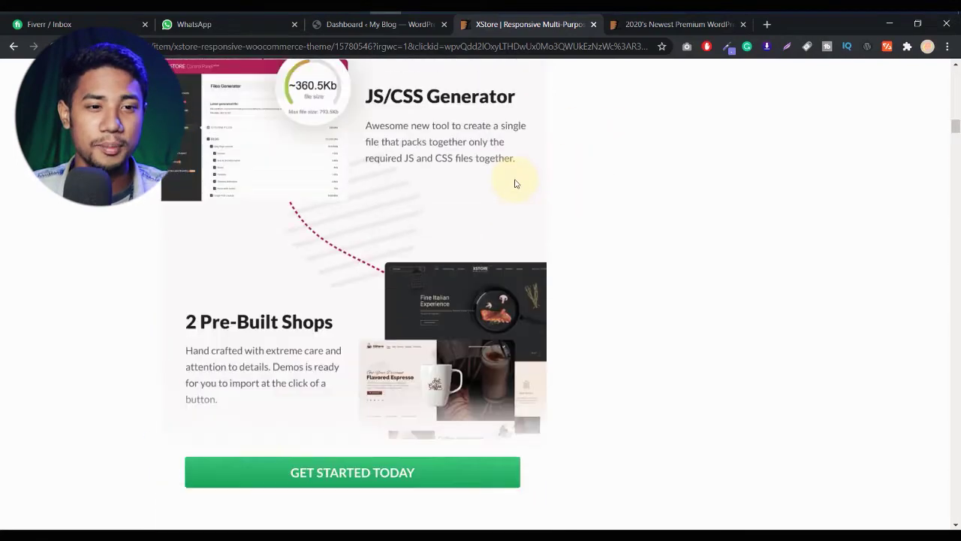
{"action": "scroll", "coordinate": [504, 193], "scroll_direction": "up", "scroll_amount": 2}
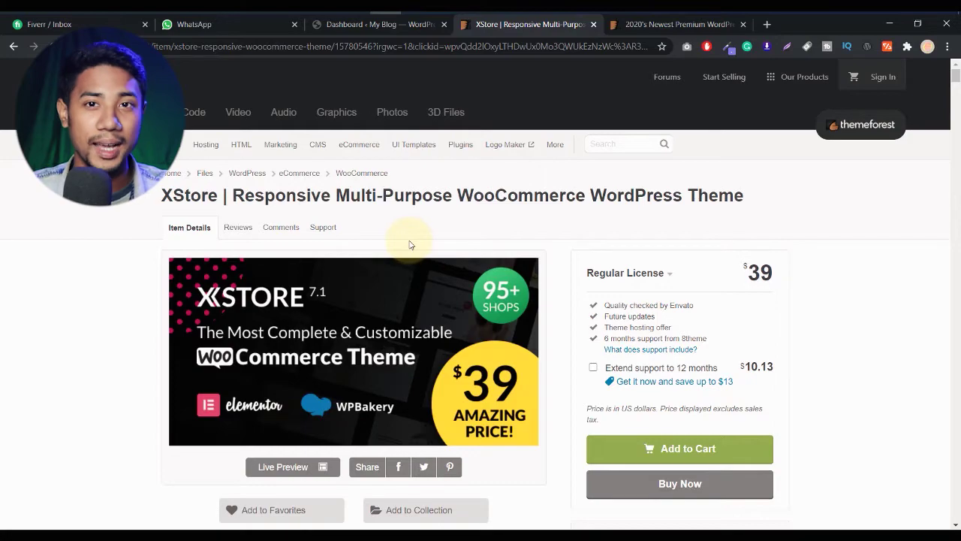
{"action": "left_click", "coordinate": [659, 30]}
{"action": "scroll", "coordinate": [358, 253], "scroll_direction": "down", "scroll_amount": 2}
{"action": "scroll", "coordinate": [359, 253], "scroll_direction": "up", "scroll_amount": 2}
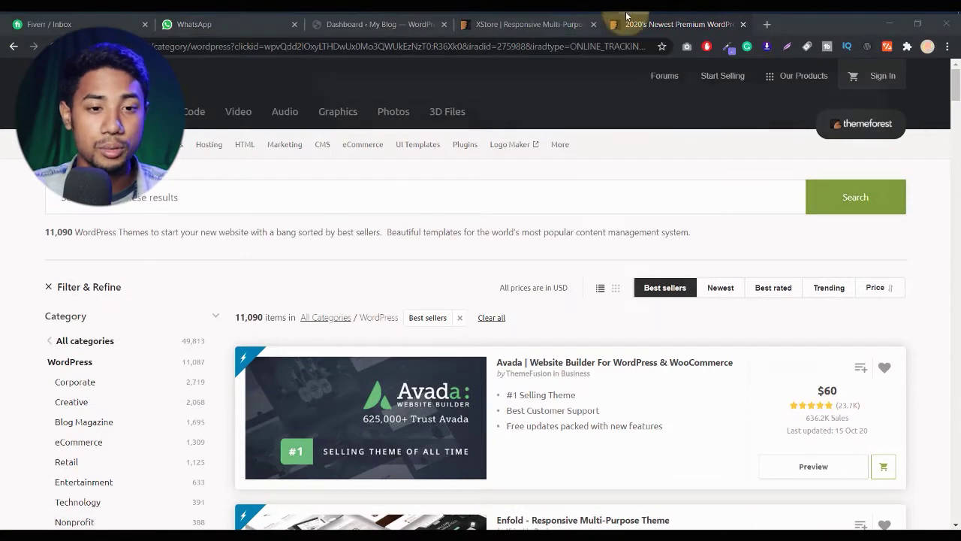
{"action": "key", "text": "alt+Tab"}
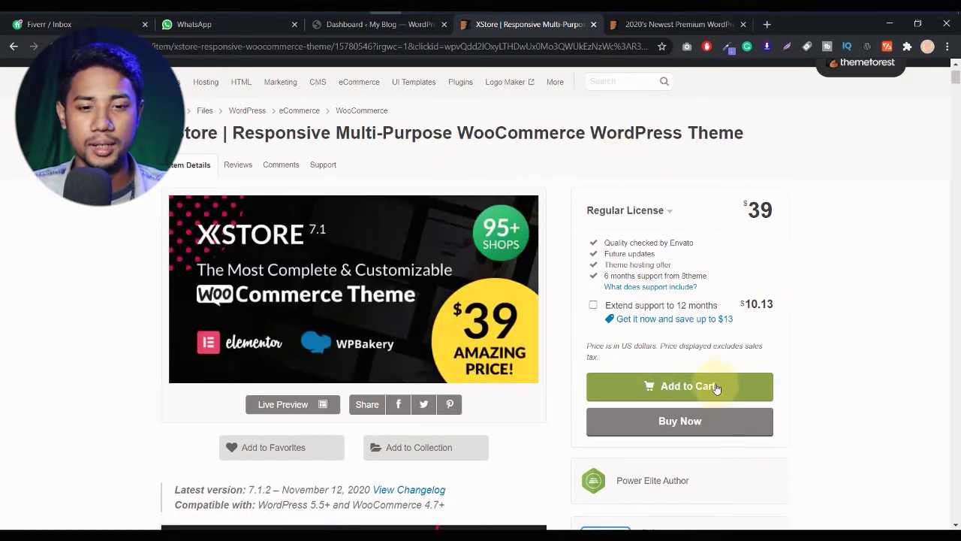
Buy the XStore theme now and sign in with the existing Envato account at checkout.
{"action": "left_click", "coordinate": [690, 430]}
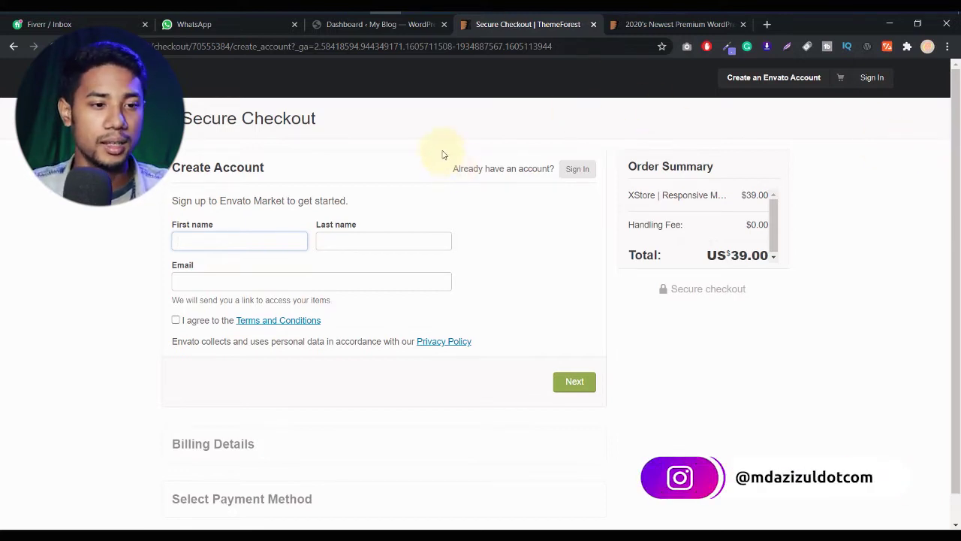
{"action": "scroll", "coordinate": [488, 210], "scroll_direction": "down", "scroll_amount": 1}
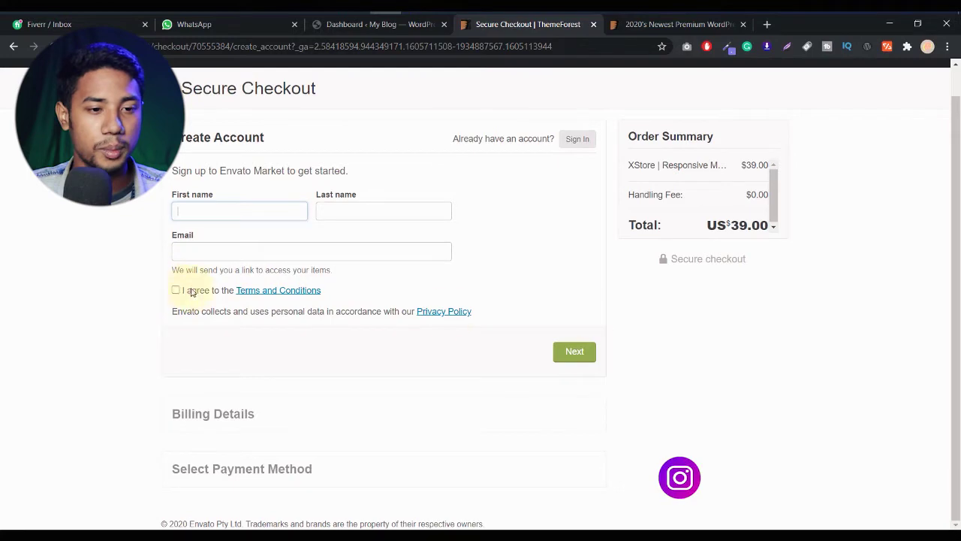
{"action": "left_click", "coordinate": [575, 140]}
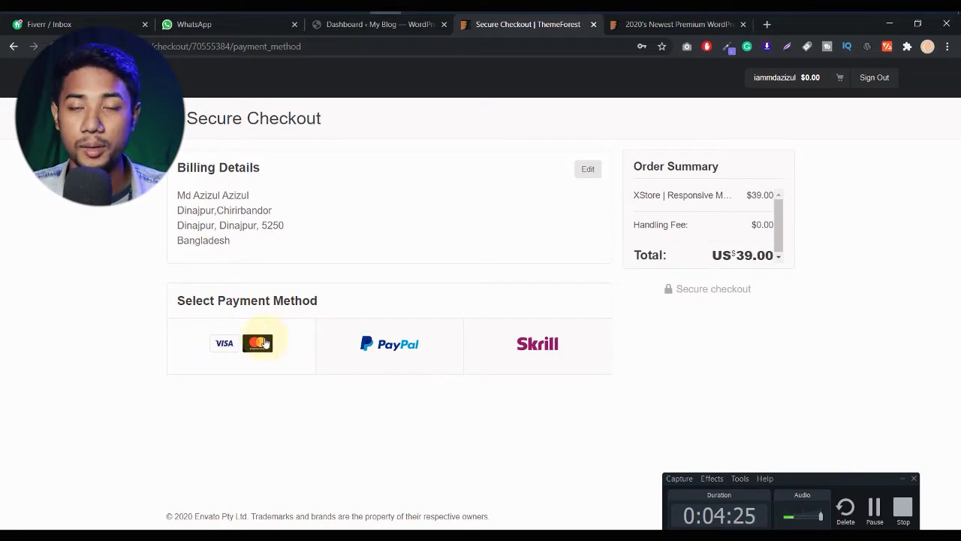
Pay the US$39.00 XStore order with PayPal, logging in to PayPal to authorise it.
{"action": "left_click", "coordinate": [404, 338]}
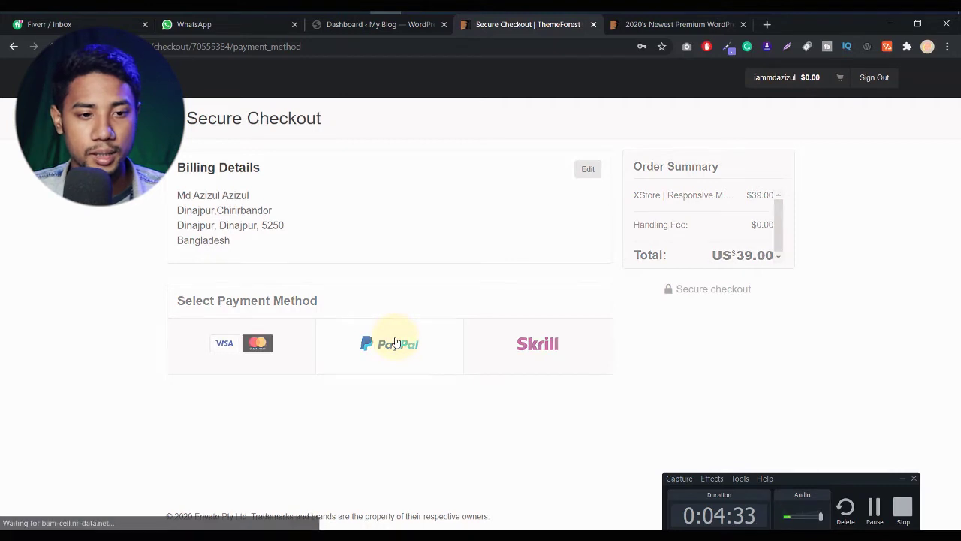
{"action": "scroll", "coordinate": [595, 363], "scroll_direction": "down", "scroll_amount": 2}
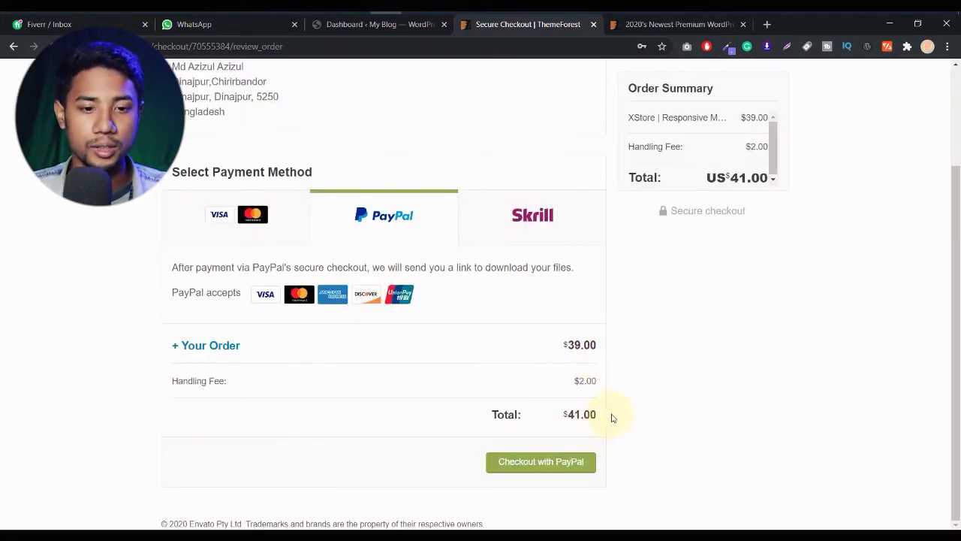
{"action": "left_click", "coordinate": [544, 466]}
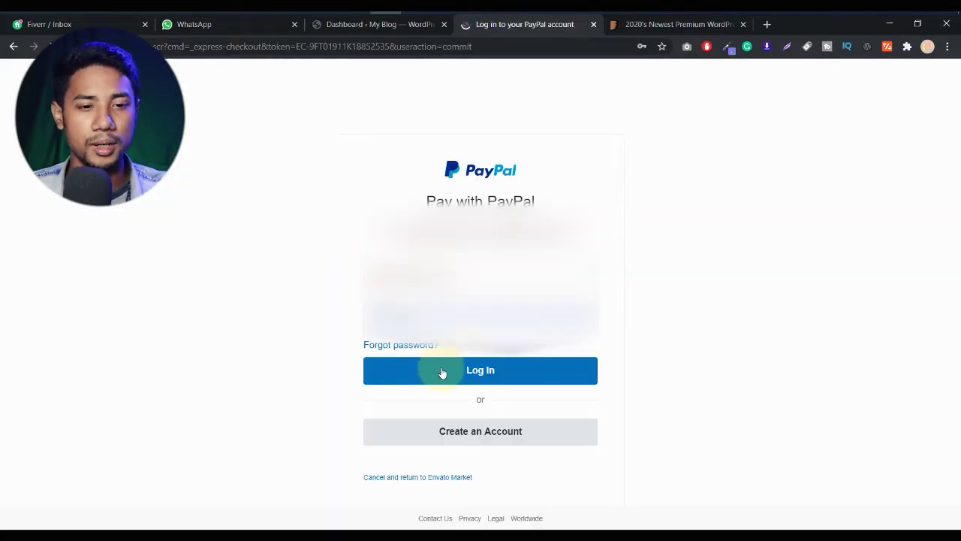
{"action": "left_click", "coordinate": [467, 369]}
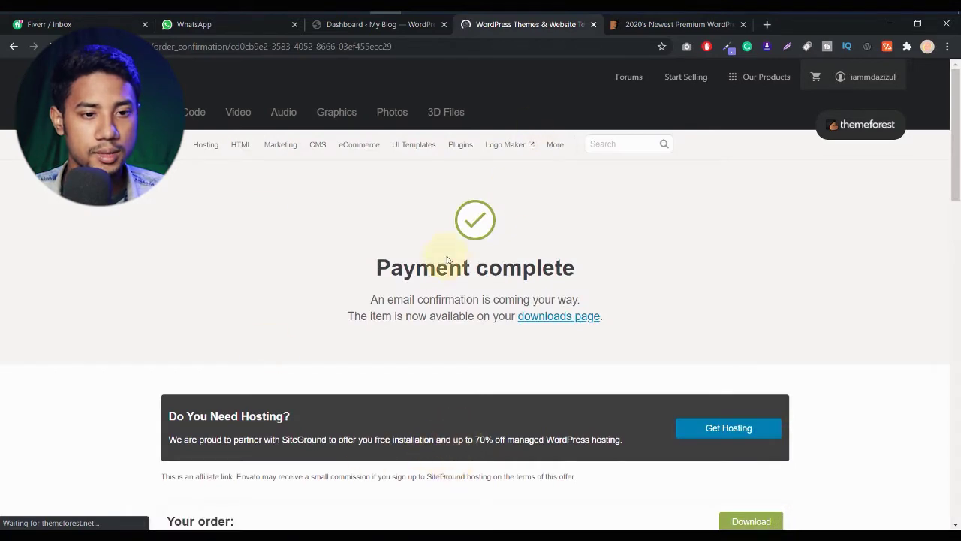
Go to the downloads page for the XStore purchase.
{"action": "scroll", "coordinate": [529, 258], "scroll_direction": "down", "scroll_amount": 2}
{"action": "scroll", "coordinate": [533, 247], "scroll_direction": "down", "scroll_amount": 3}
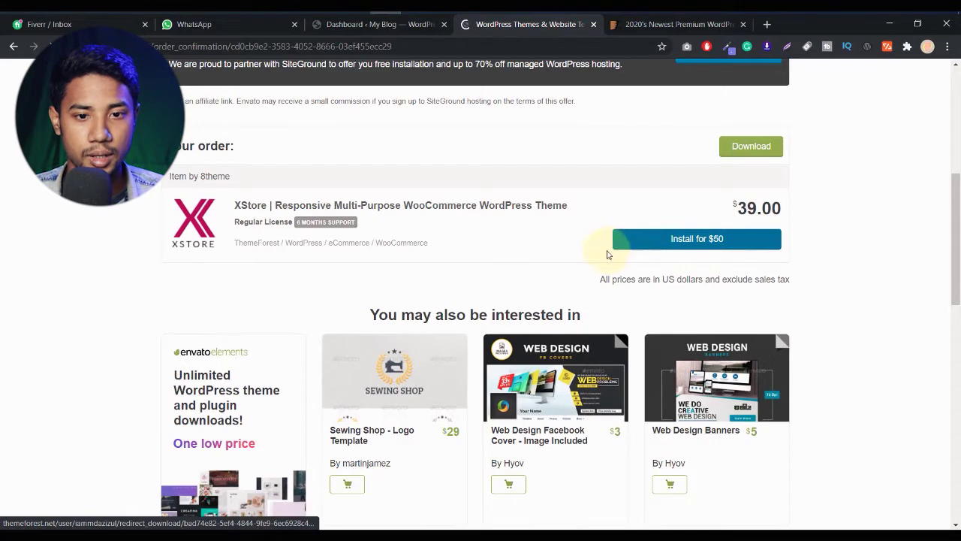
{"action": "scroll", "coordinate": [493, 251], "scroll_direction": "up", "scroll_amount": 5}
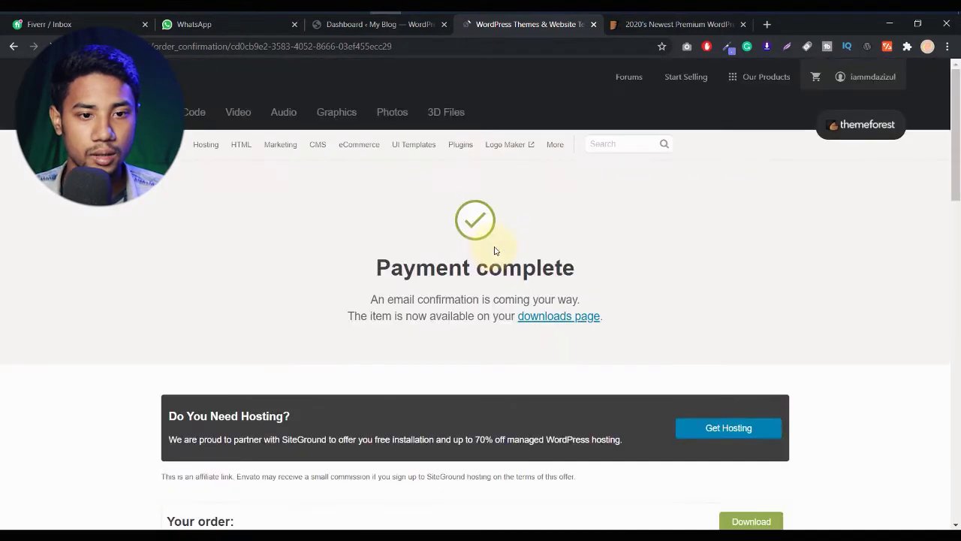
{"action": "scroll", "coordinate": [582, 221], "scroll_direction": "down", "scroll_amount": 2}
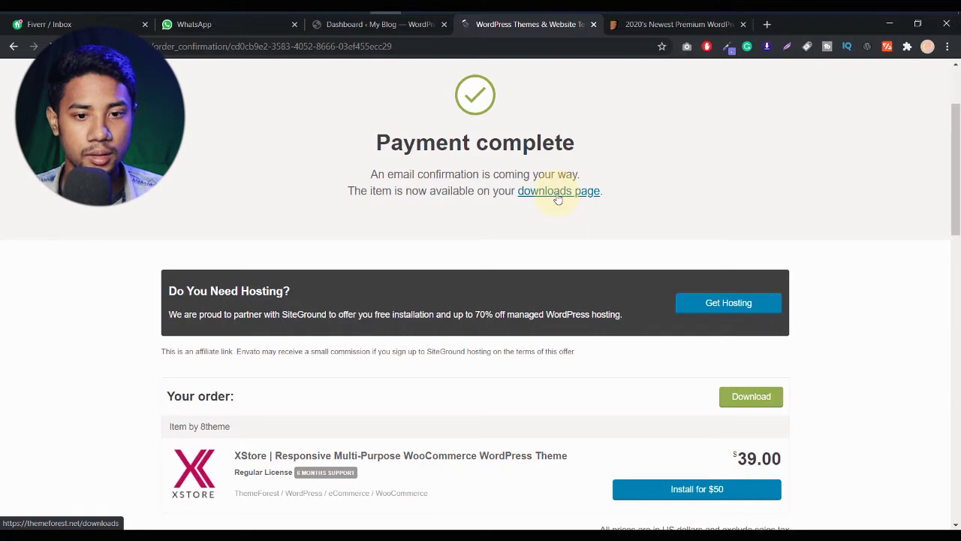
{"action": "left_click", "coordinate": [558, 193]}
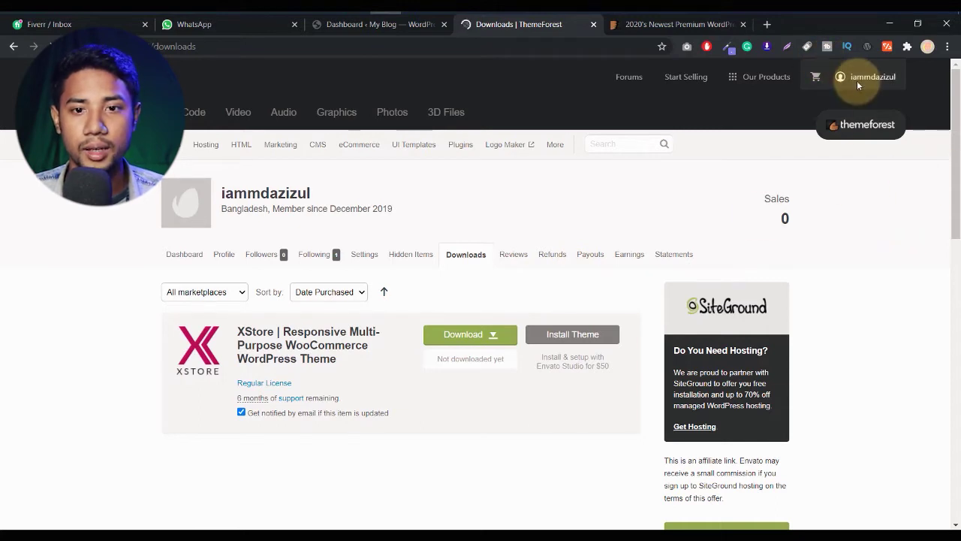
Download XStore's All files & documentation zip and show it in its folder.
{"action": "mouse_move", "coordinate": [867, 83]}
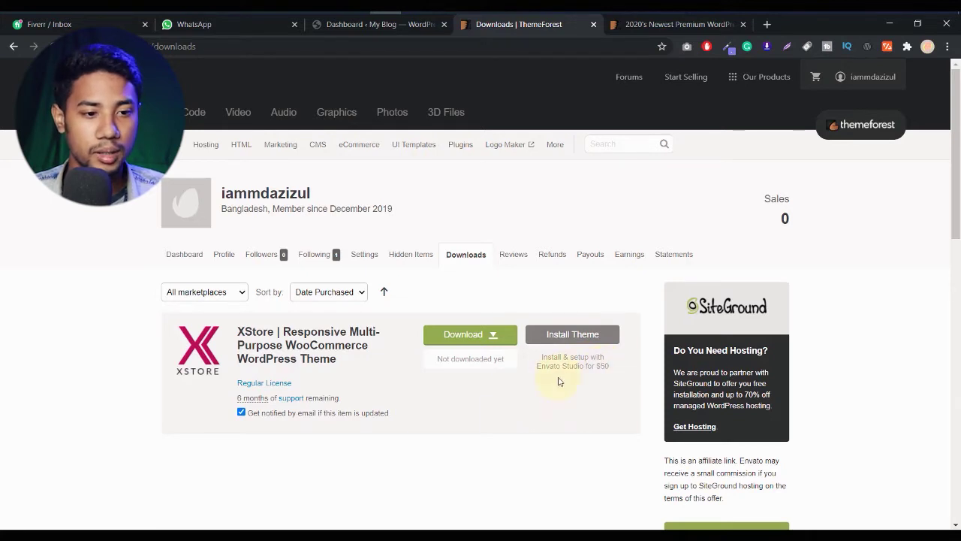
{"action": "left_click", "coordinate": [486, 336]}
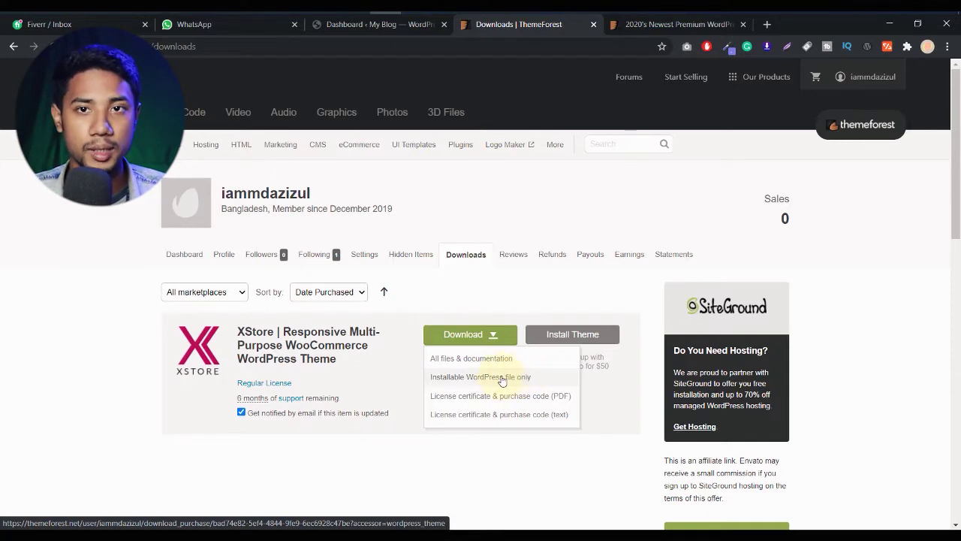
{"action": "left_click", "coordinate": [454, 367]}
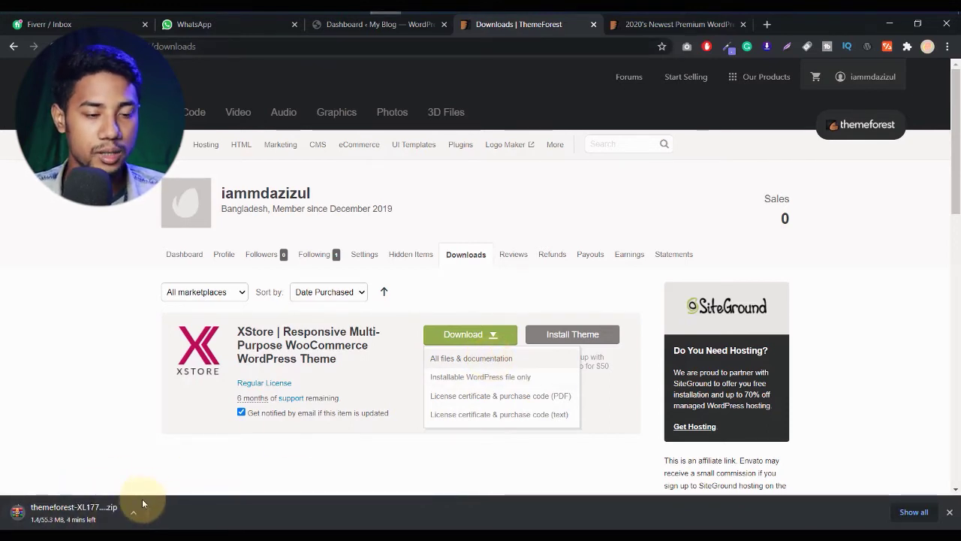
{"action": "left_click", "coordinate": [481, 293]}
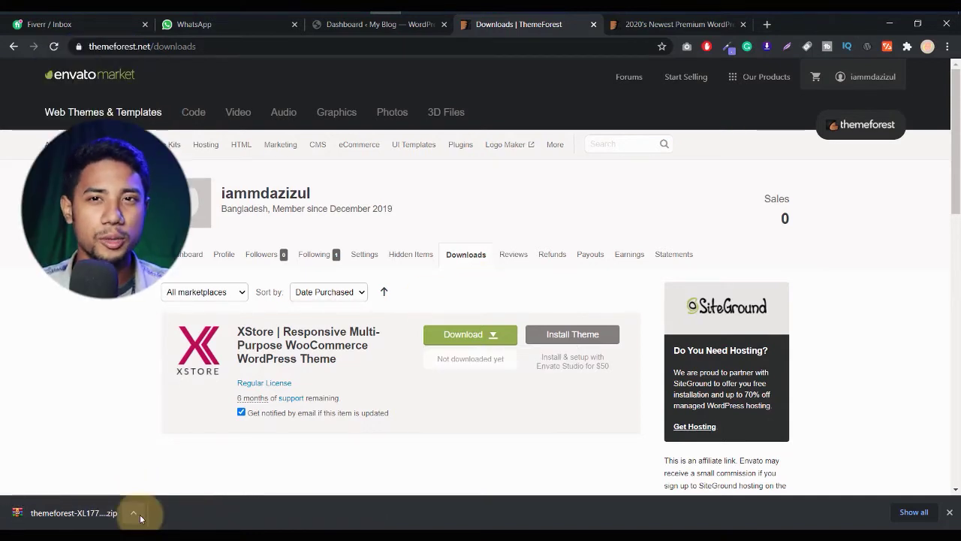
{"action": "left_click", "coordinate": [135, 515]}
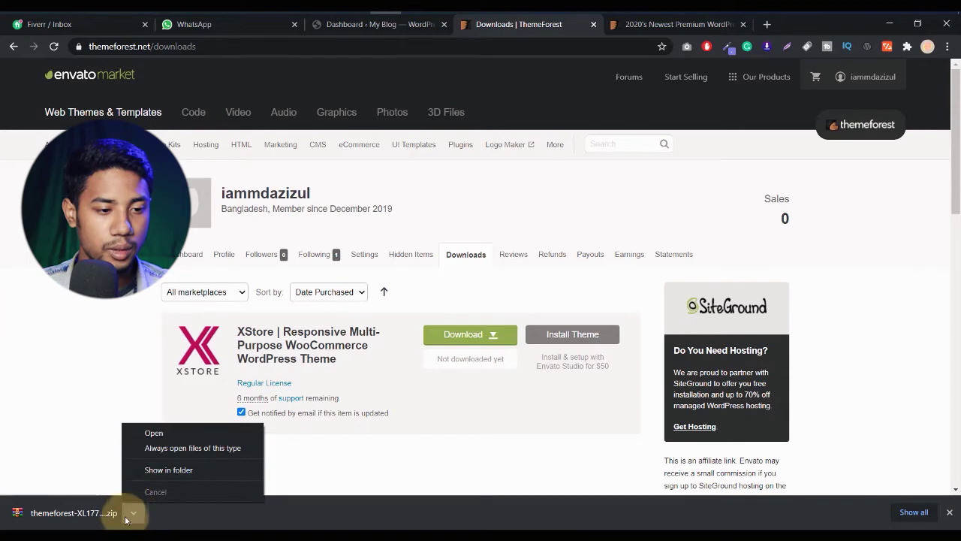
{"action": "left_click", "coordinate": [157, 474]}
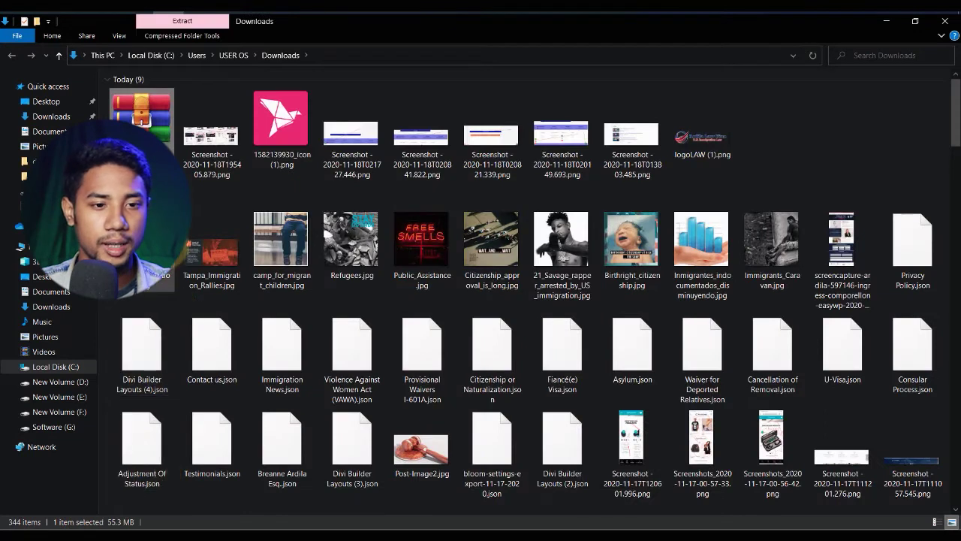
Copy the XStore zip into a new folder, New folder (2), under Music.
{"action": "right_click", "coordinate": [151, 126]}
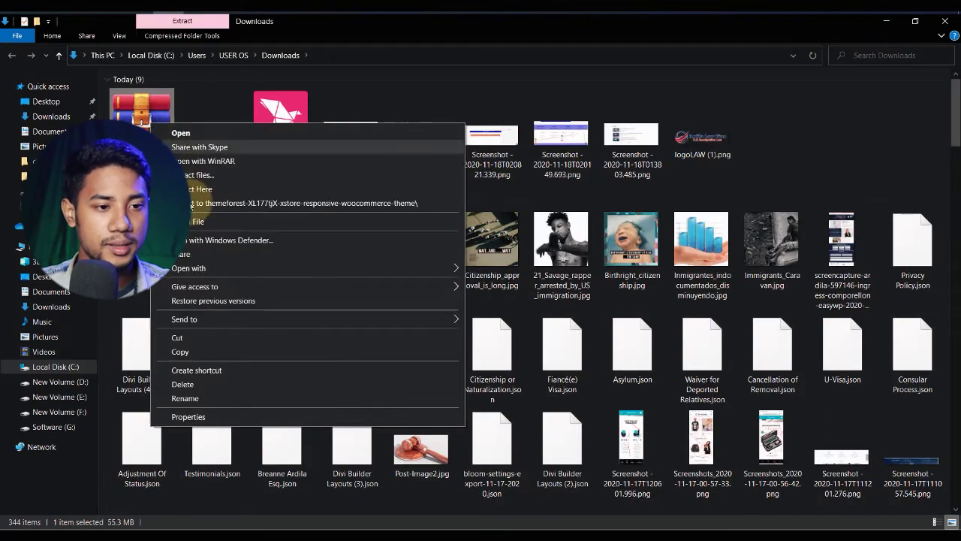
{"action": "left_click", "coordinate": [183, 350]}
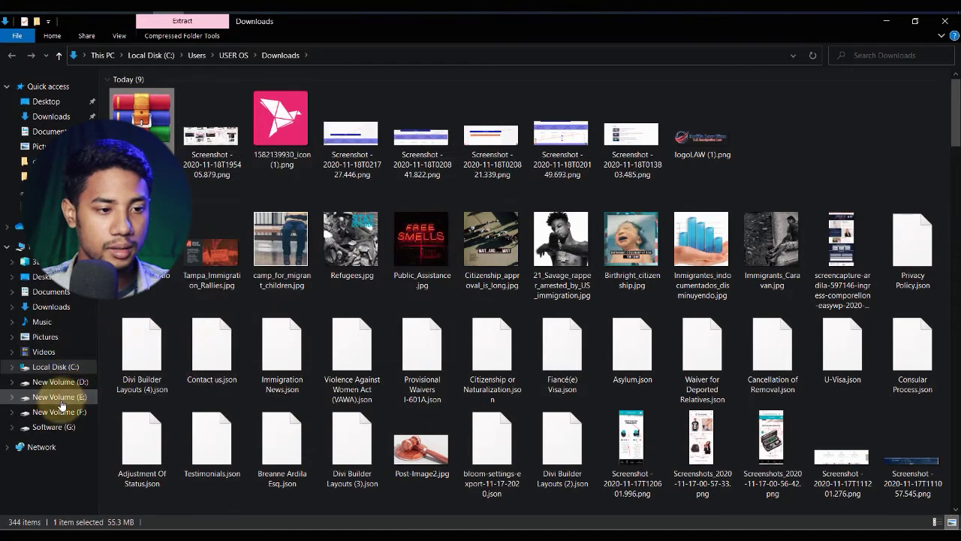
{"action": "left_click", "coordinate": [44, 321]}
{"action": "right_click", "coordinate": [452, 311]}
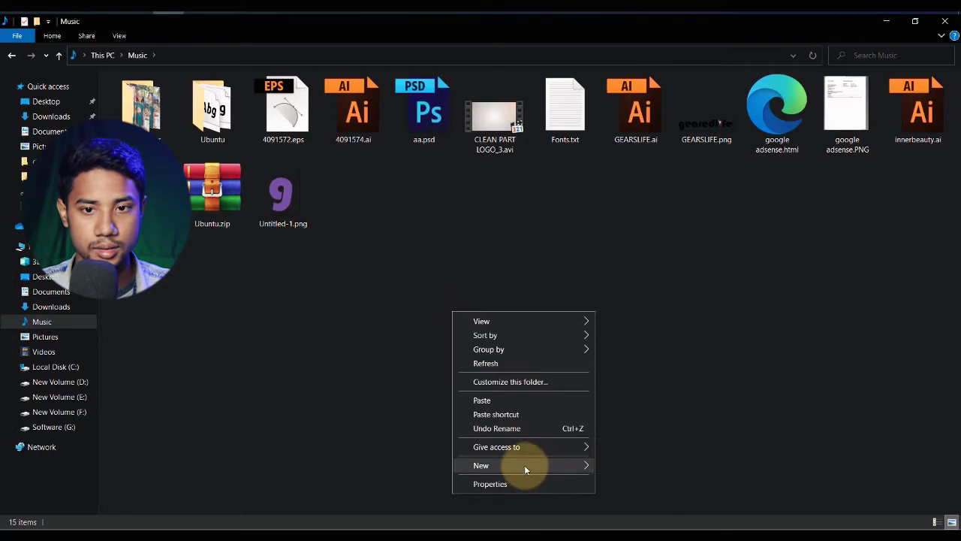
{"action": "mouse_move", "coordinate": [522, 470]}
{"action": "left_click", "coordinate": [625, 390]}
{"action": "left_click", "coordinate": [358, 174]}
{"action": "double_click", "coordinate": [358, 174]}
{"action": "right_click", "coordinate": [410, 178]}
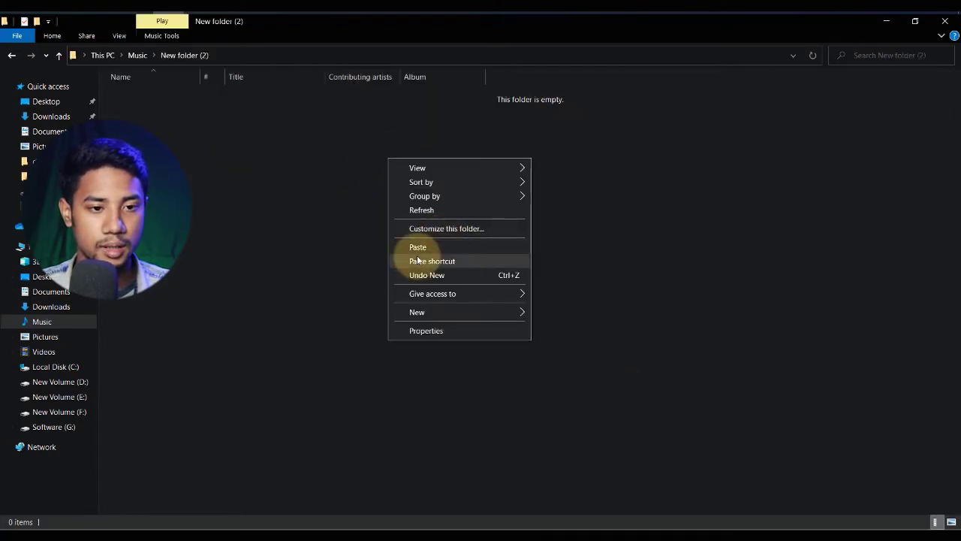
{"action": "left_click", "coordinate": [416, 248]}
Adjust the folder view, then bring up the XStore zip's context menu.
{"action": "right_click", "coordinate": [284, 167]}
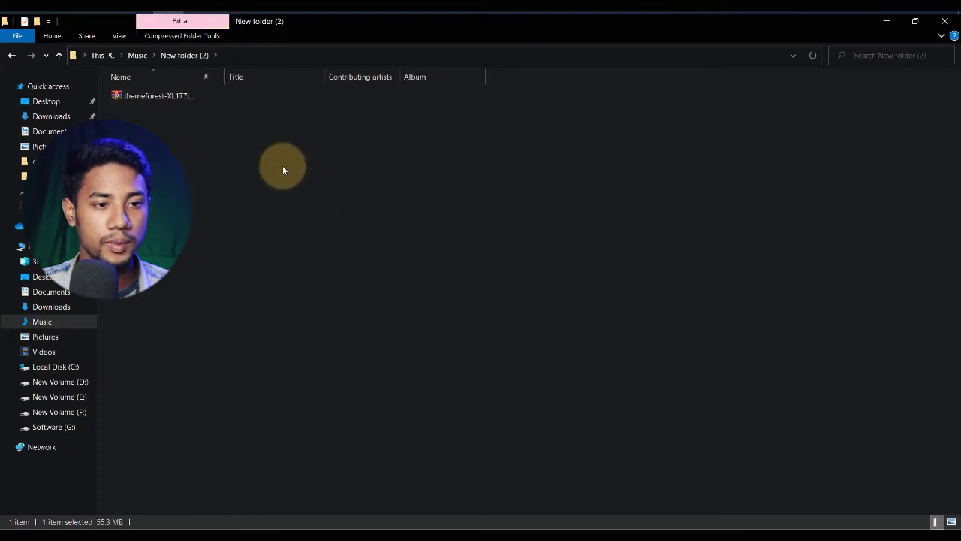
{"action": "mouse_move", "coordinate": [384, 173]}
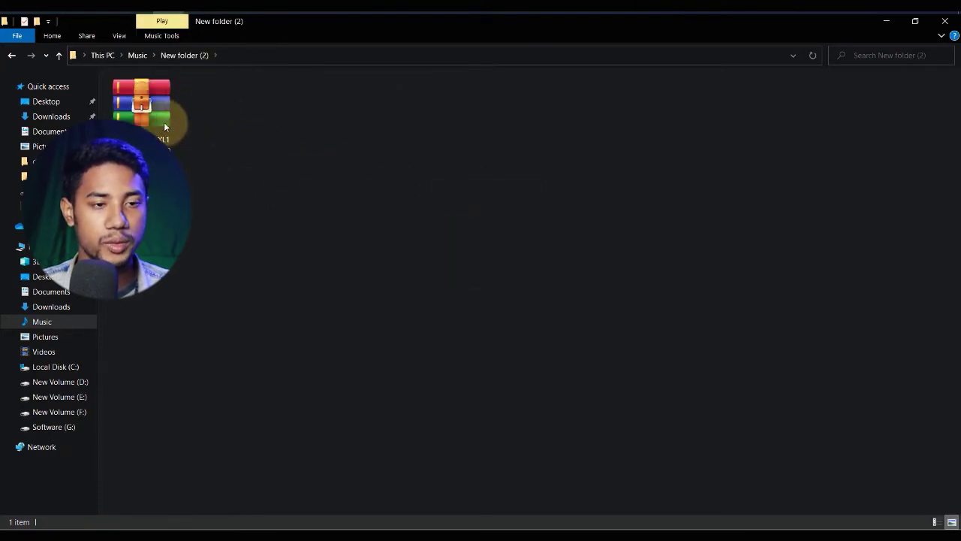
{"action": "left_click", "coordinate": [153, 112]}
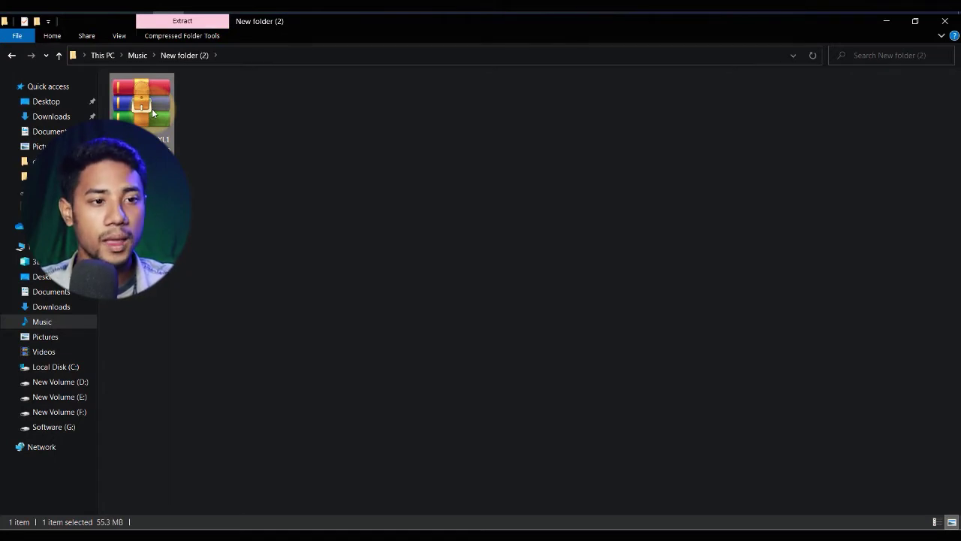
{"action": "right_click", "coordinate": [157, 107]}
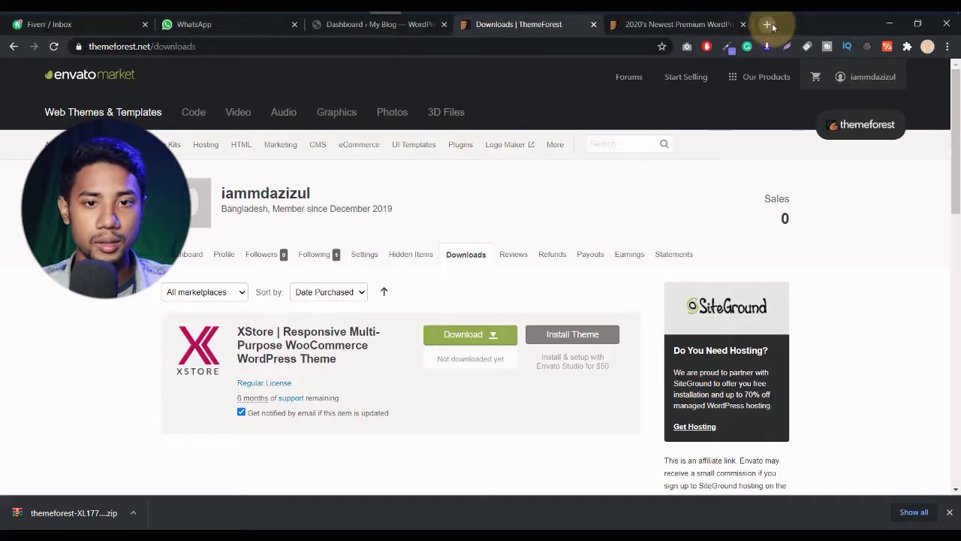
Search Google for 'winrar' in a new browser tab.
{"action": "left_click", "coordinate": [772, 24]}
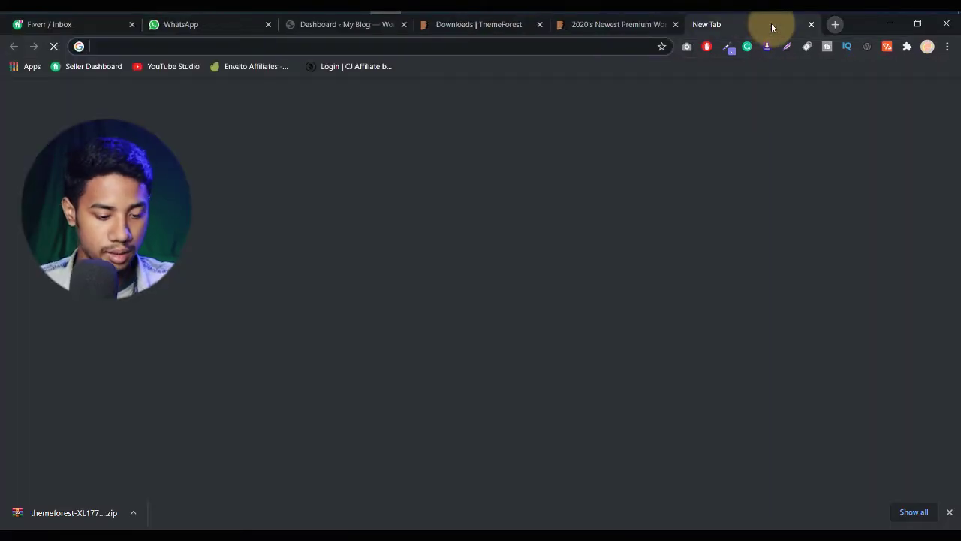
{"action": "type", "text": "wi"}
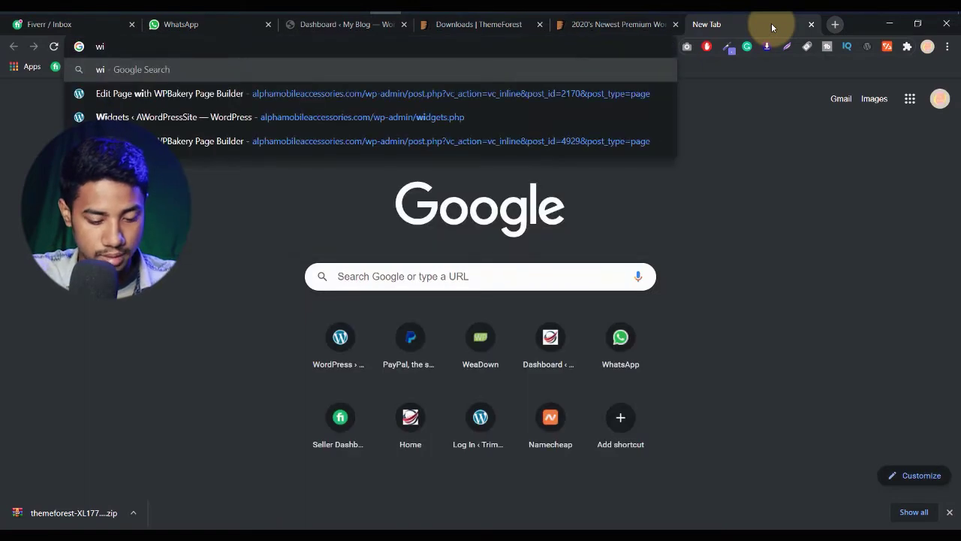
{"action": "type", "text": "nrar"}
{"action": "key", "text": "Return"}
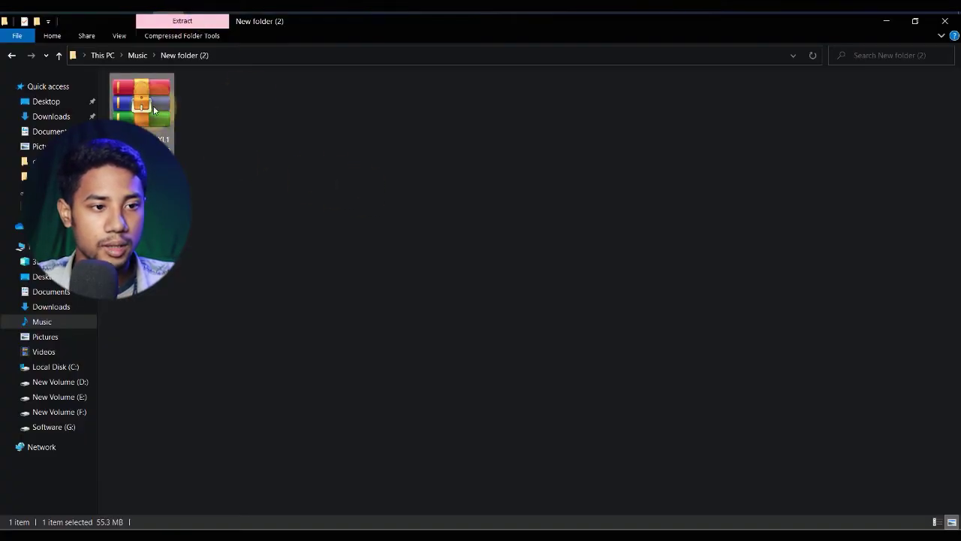
Extract the zip here and view the extracted theme folder as large icons.
{"action": "right_click", "coordinate": [154, 110]}
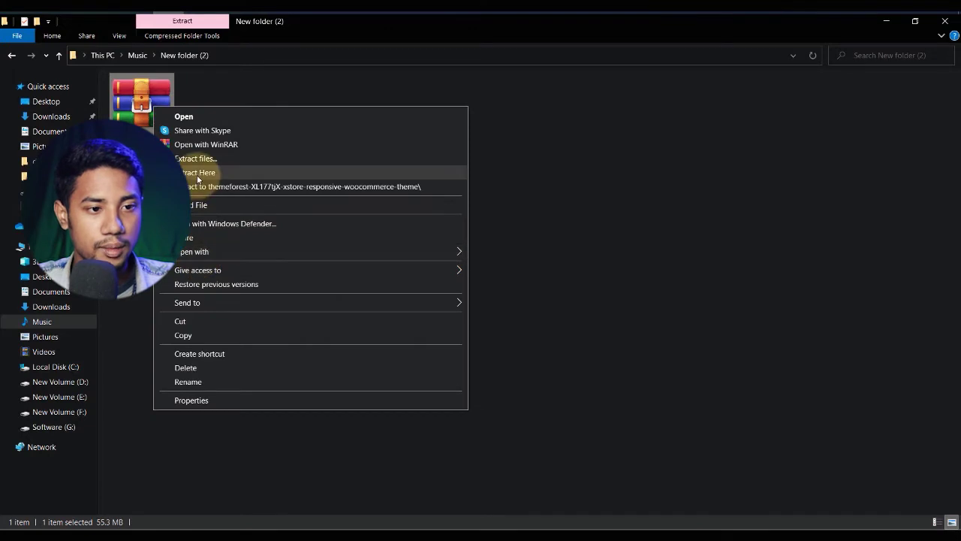
{"action": "left_click", "coordinate": [196, 173]}
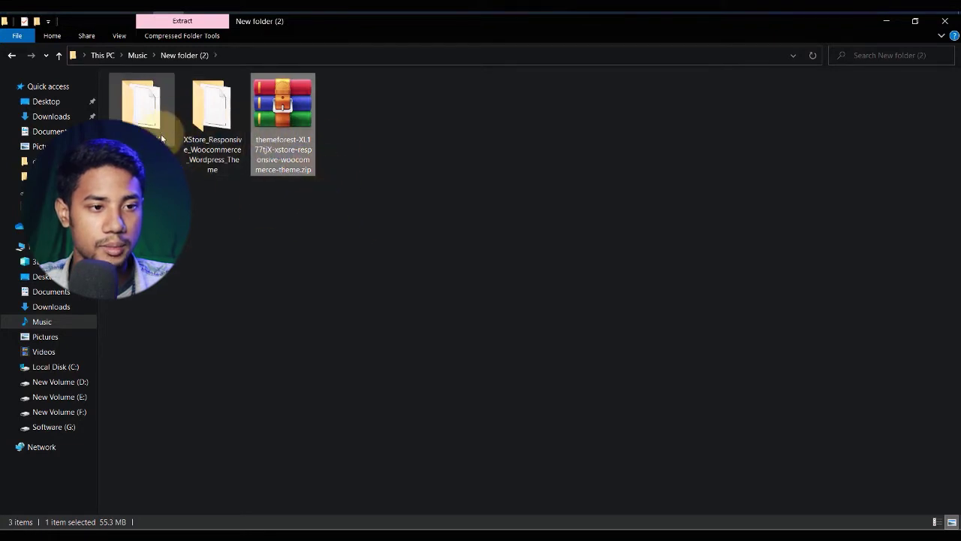
{"action": "double_click", "coordinate": [213, 116]}
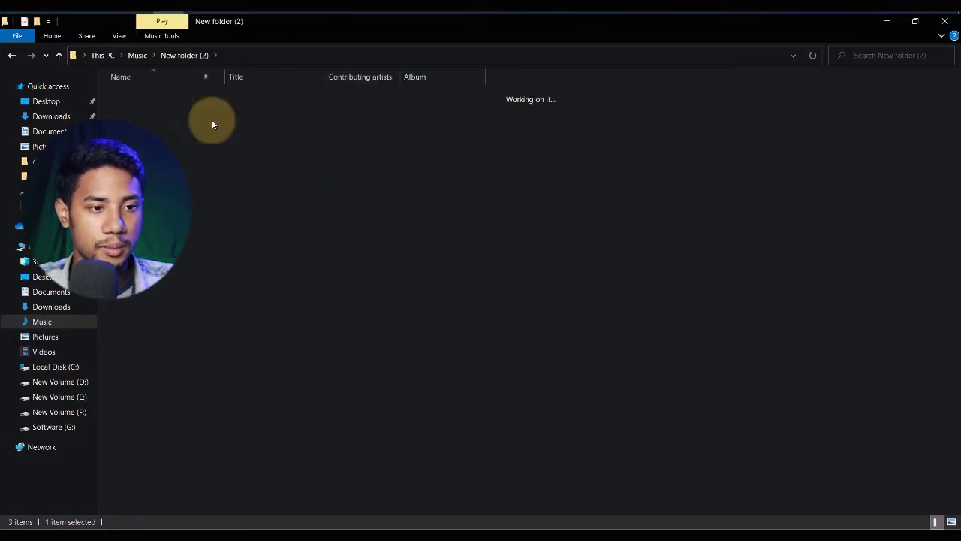
{"action": "right_click", "coordinate": [268, 259]}
{"action": "mouse_move", "coordinate": [279, 260]}
{"action": "left_click", "coordinate": [440, 278]}
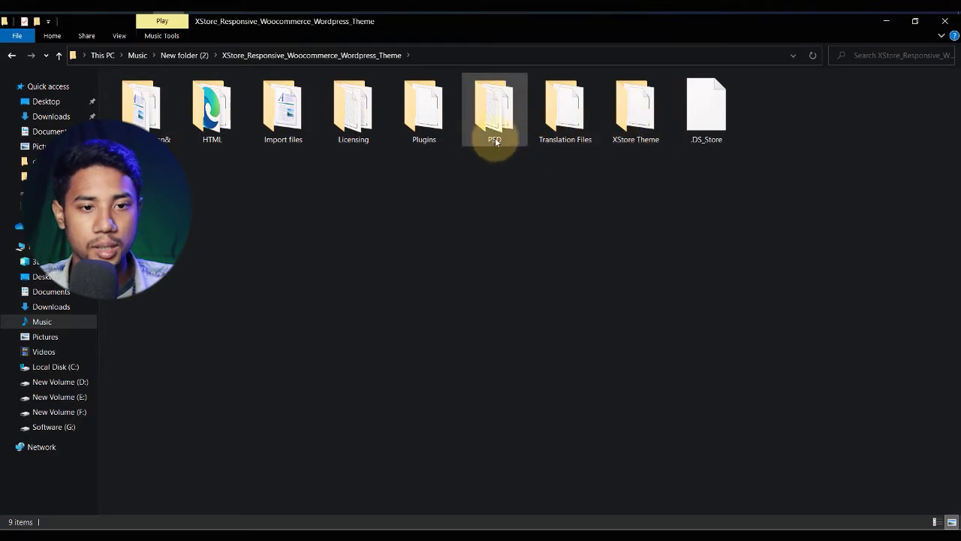
Browse the Plugins folder in large icons, checking js_composer.zip and revslider.zip.
{"action": "double_click", "coordinate": [416, 126]}
{"action": "right_click", "coordinate": [272, 284]}
{"action": "mouse_move", "coordinate": [372, 288]}
{"action": "left_click", "coordinate": [449, 306]}
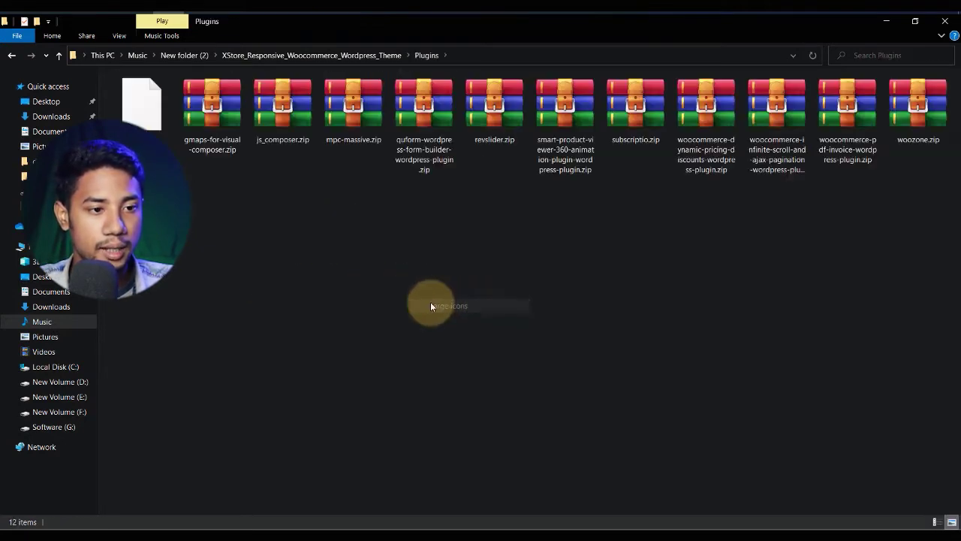
{"action": "left_click", "coordinate": [288, 126]}
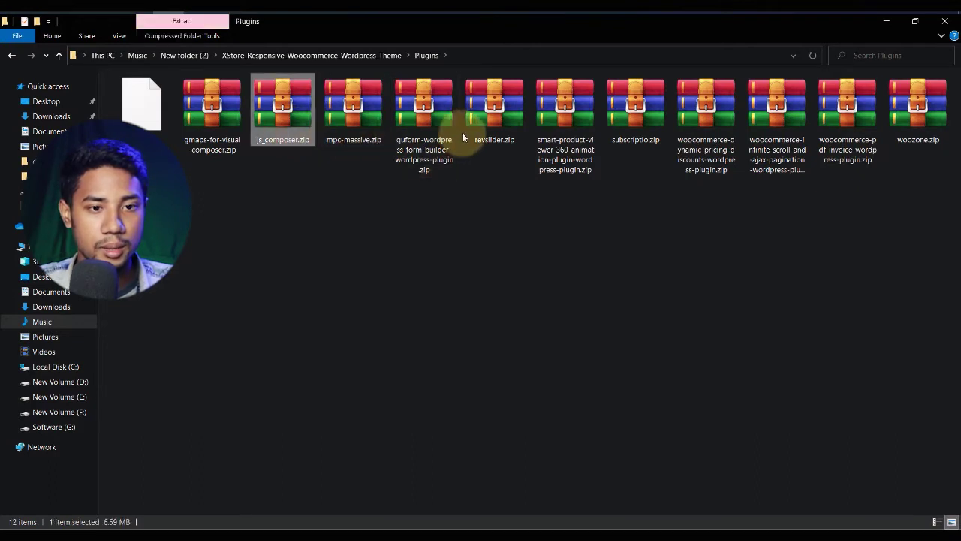
{"action": "left_click", "coordinate": [499, 137]}
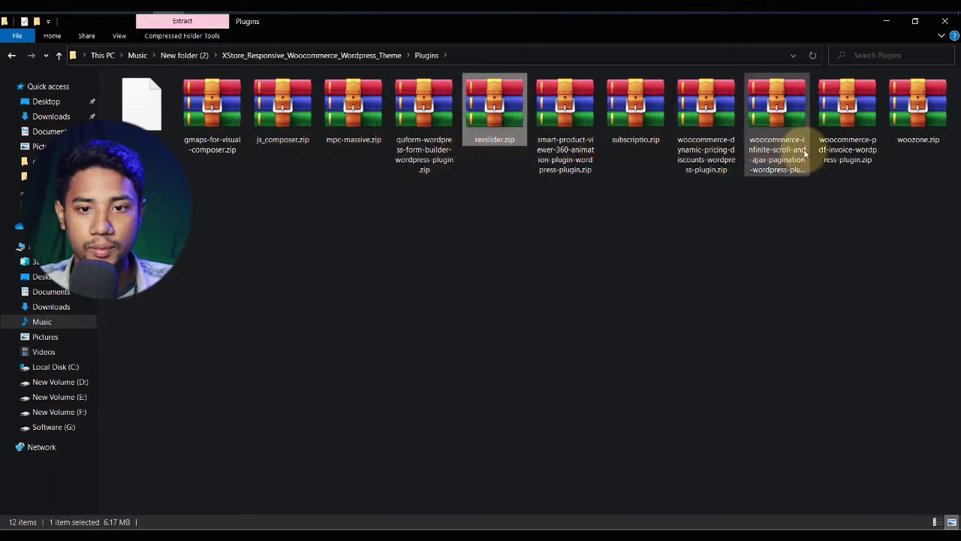
{"action": "left_click", "coordinate": [11, 56]}
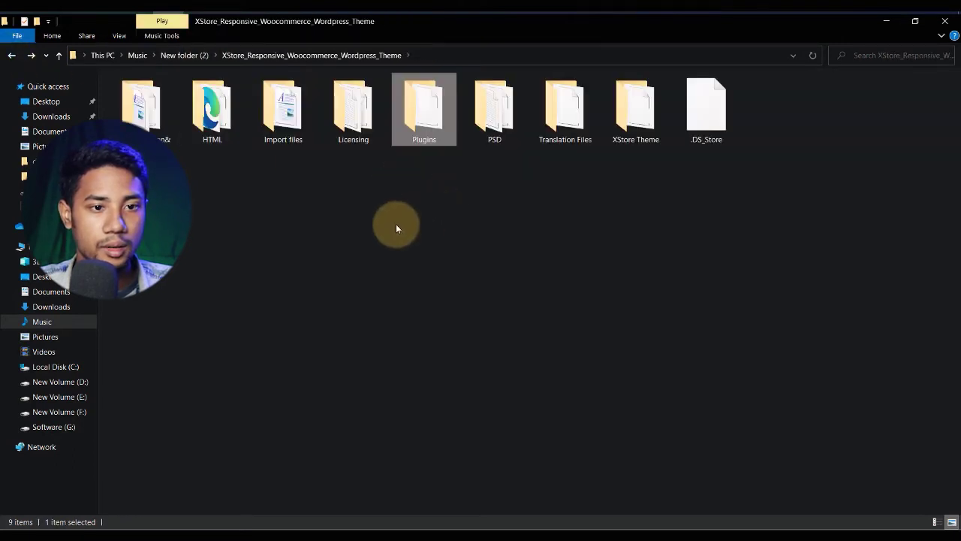
Show the XStore Theme folder in large icons and reveal its full folder path.
{"action": "double_click", "coordinate": [635, 109]}
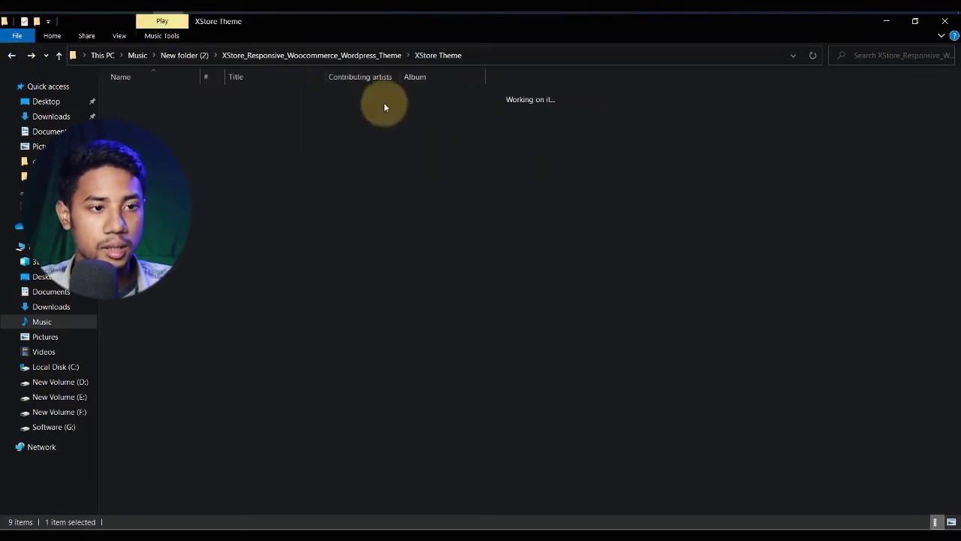
{"action": "right_click", "coordinate": [250, 198]}
{"action": "mouse_move", "coordinate": [259, 203]}
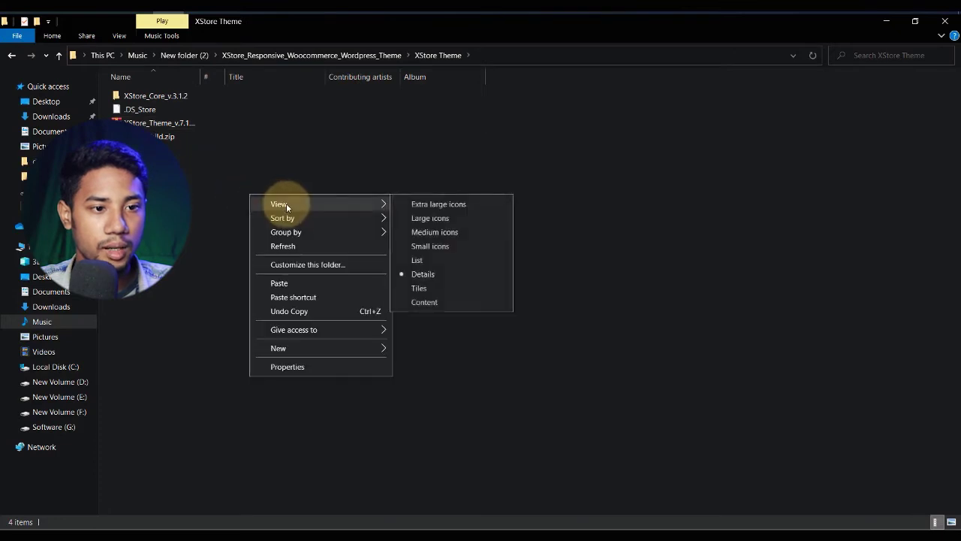
{"action": "left_click", "coordinate": [440, 217]}
{"action": "double_click", "coordinate": [144, 108]}
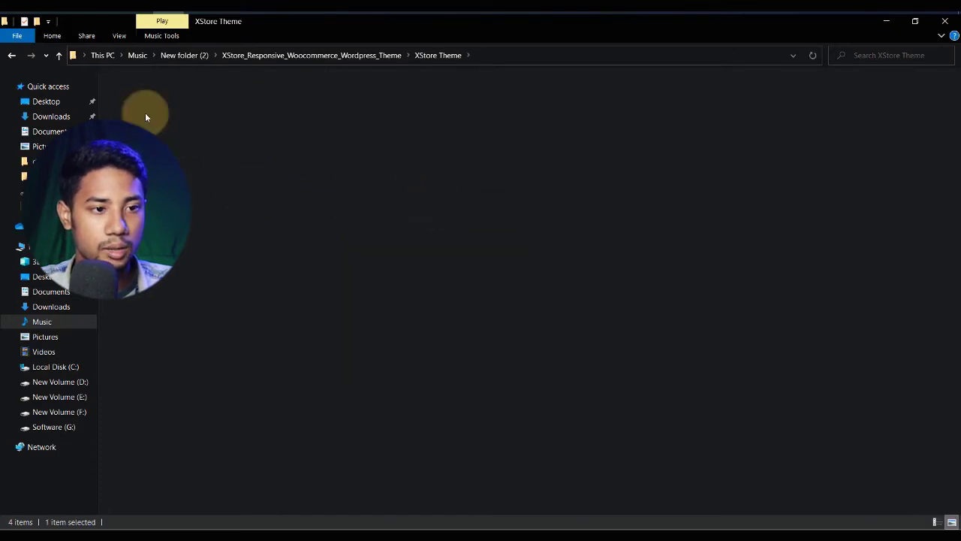
{"action": "left_click", "coordinate": [12, 56]}
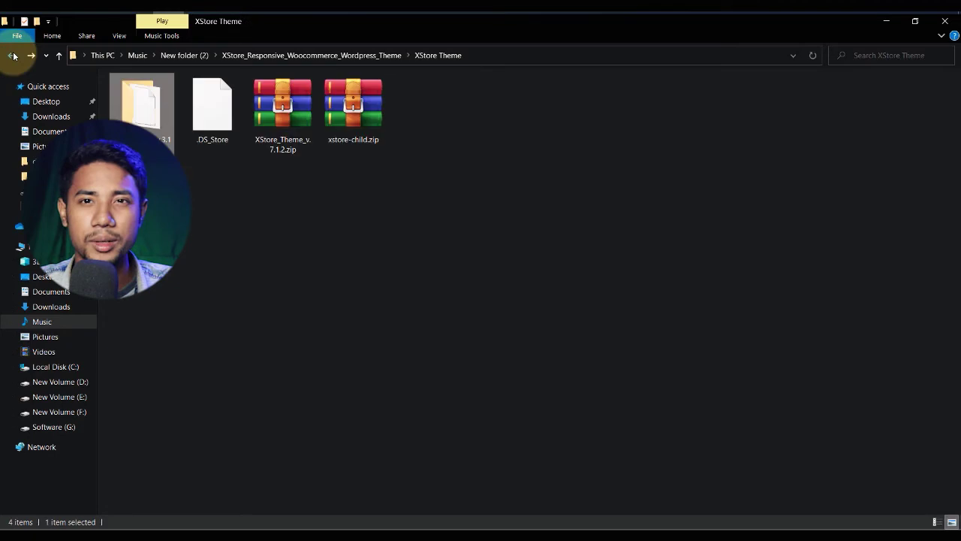
{"action": "left_click", "coordinate": [505, 58]}
{"action": "key", "text": "ctrl+c"}
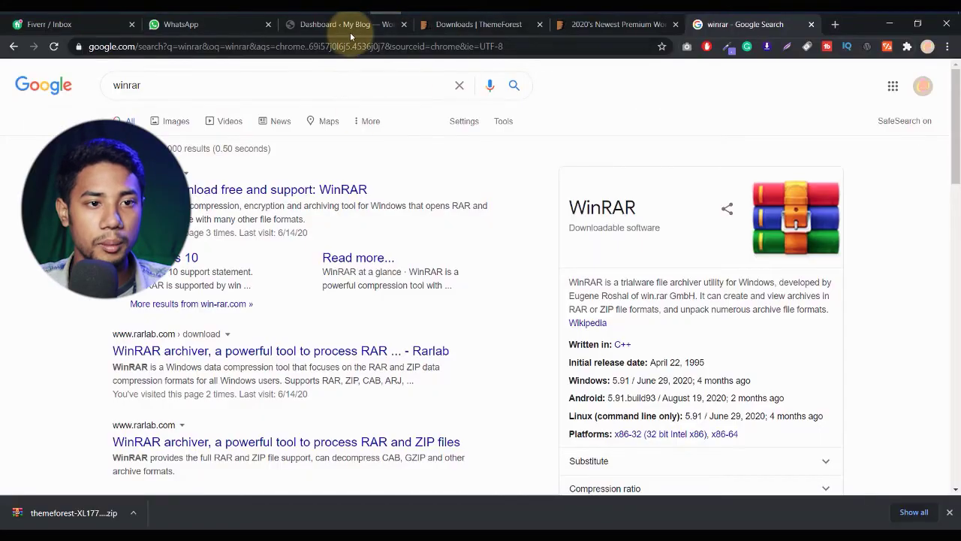
{"action": "left_click", "coordinate": [349, 25]}
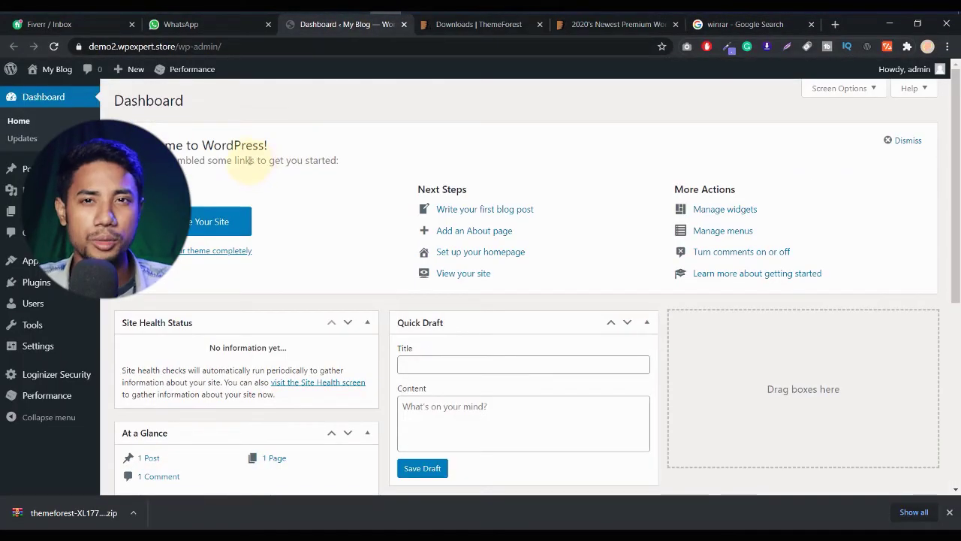
On the Themes page, delete Twenty Nineteen and Twenty Seventeen, confirming each deletion.
{"action": "mouse_move", "coordinate": [17, 260]}
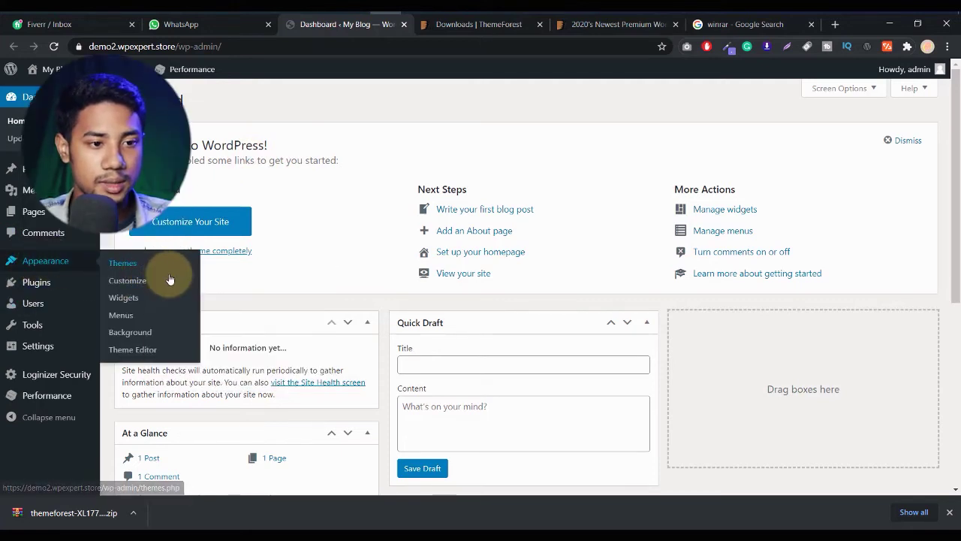
{"action": "middle_click", "coordinate": [169, 275]}
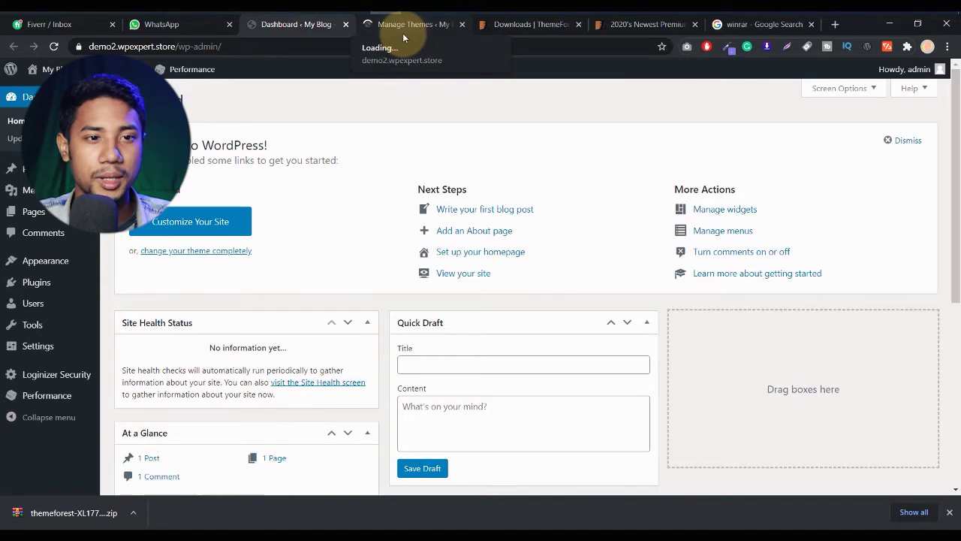
{"action": "left_click", "coordinate": [403, 33]}
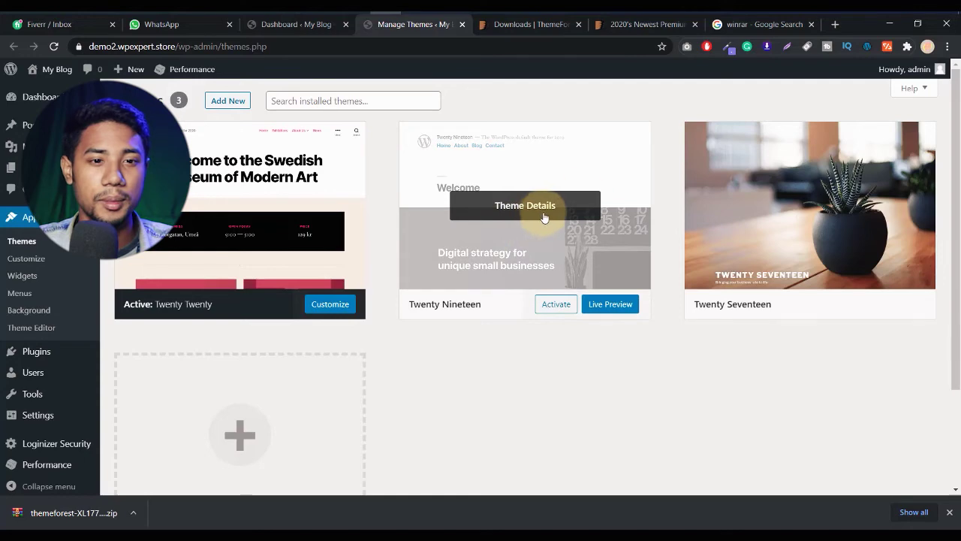
{"action": "left_click", "coordinate": [575, 203]}
{"action": "left_click", "coordinate": [915, 468]}
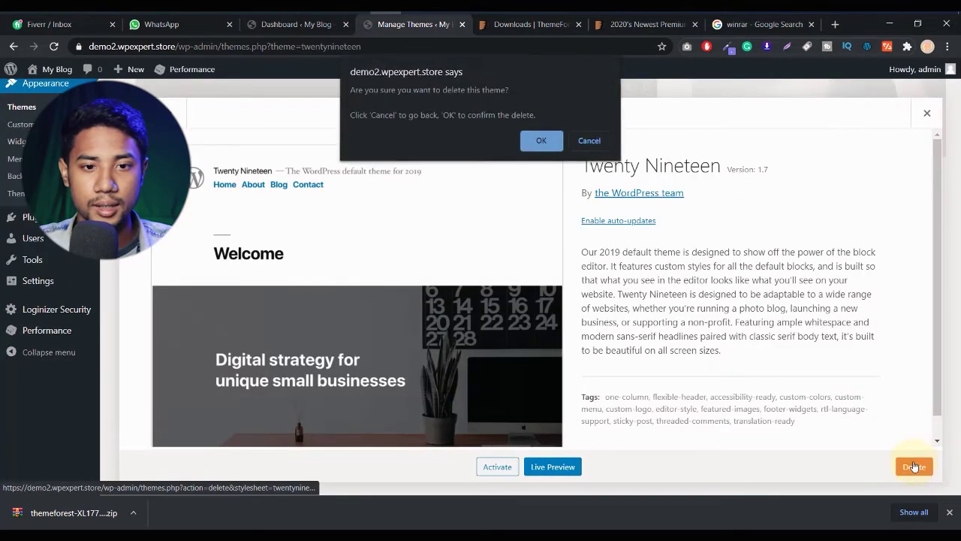
{"action": "left_click", "coordinate": [543, 143]}
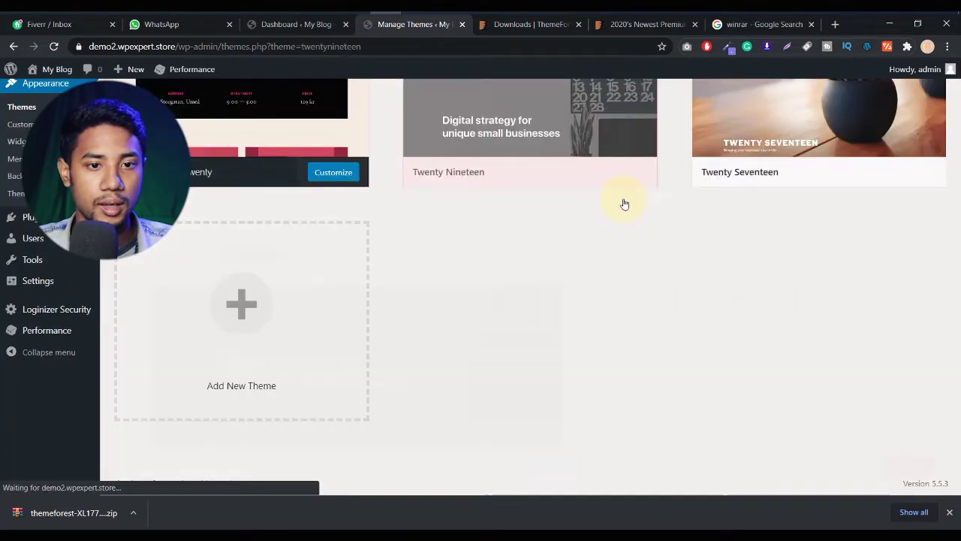
{"action": "left_click", "coordinate": [575, 172]}
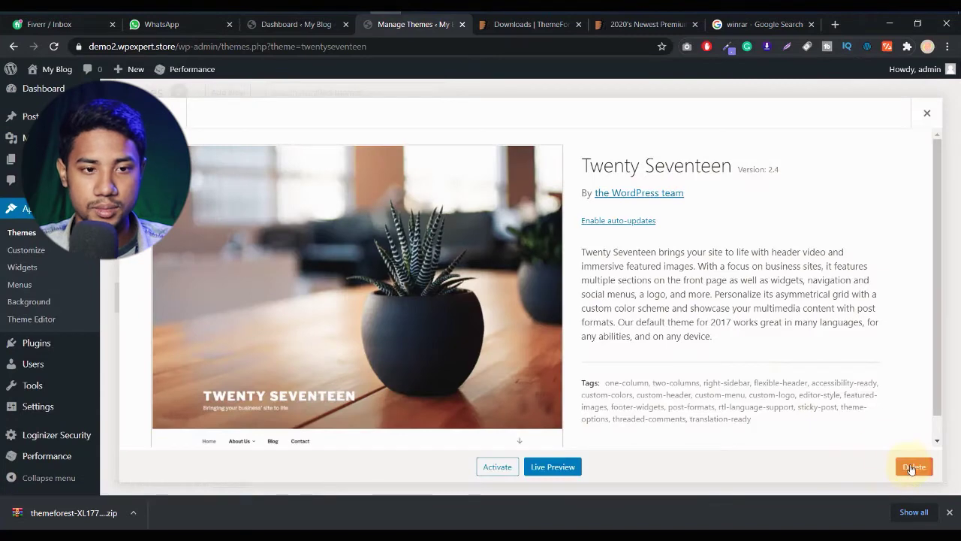
{"action": "left_click", "coordinate": [913, 467]}
{"action": "left_click", "coordinate": [528, 142]}
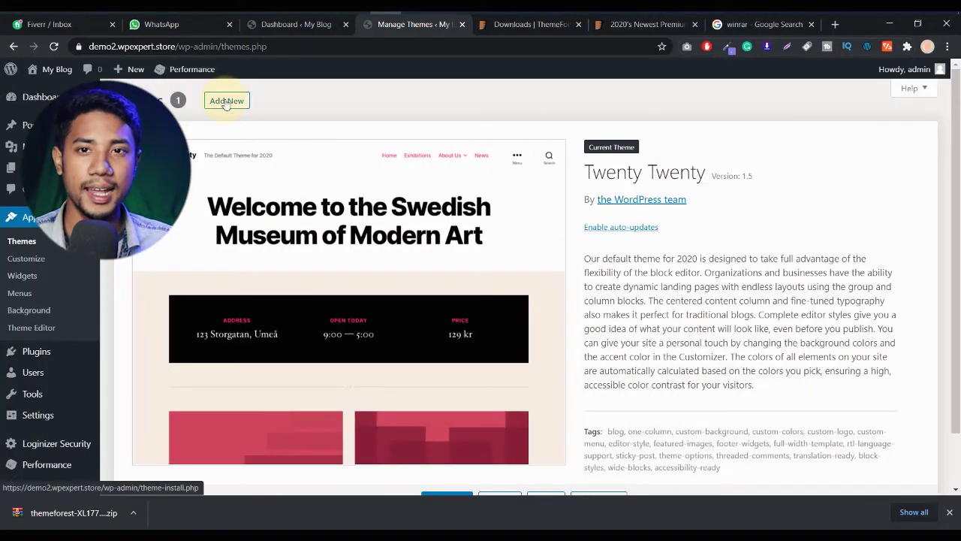
Open the Upload Theme panel on Add Themes and browse for a theme file.
{"action": "left_click", "coordinate": [232, 102]}
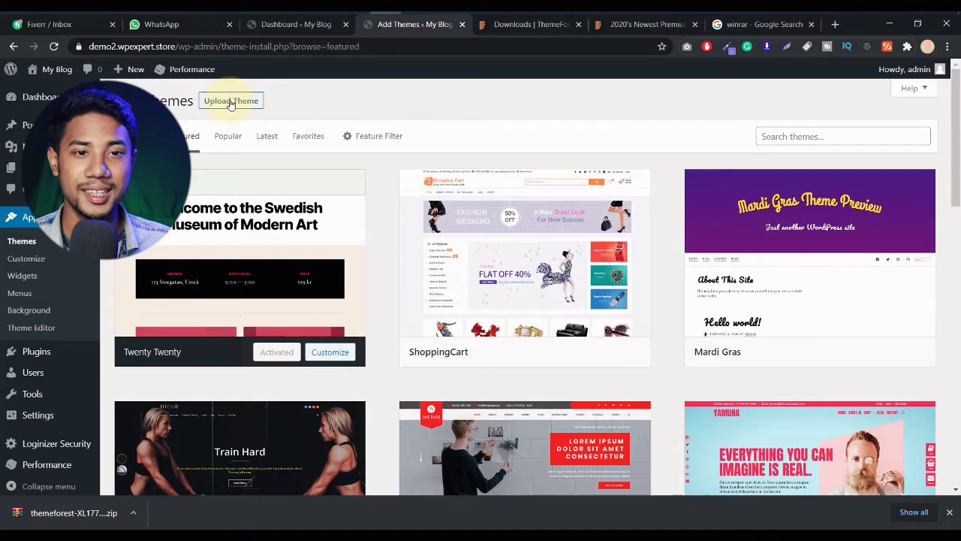
{"action": "left_click", "coordinate": [230, 102]}
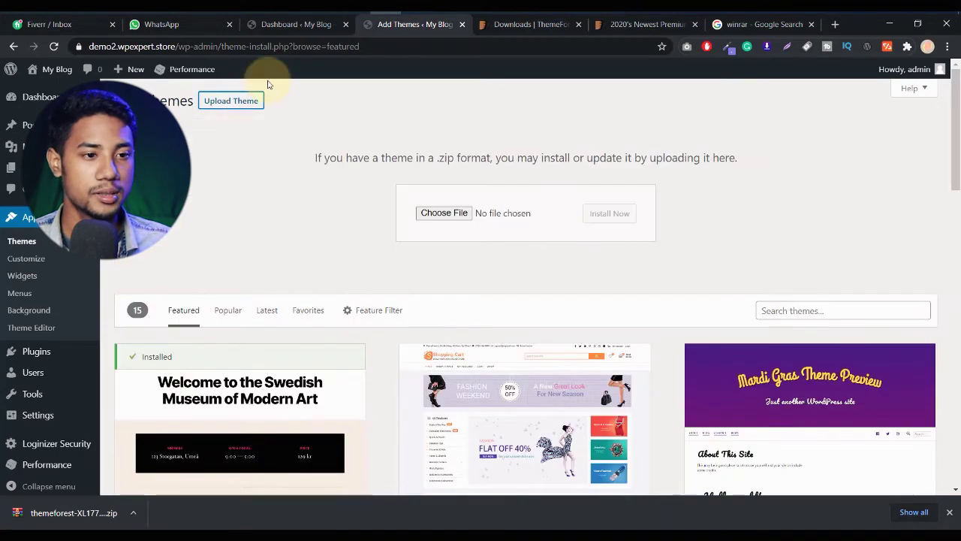
{"action": "left_click", "coordinate": [461, 217]}
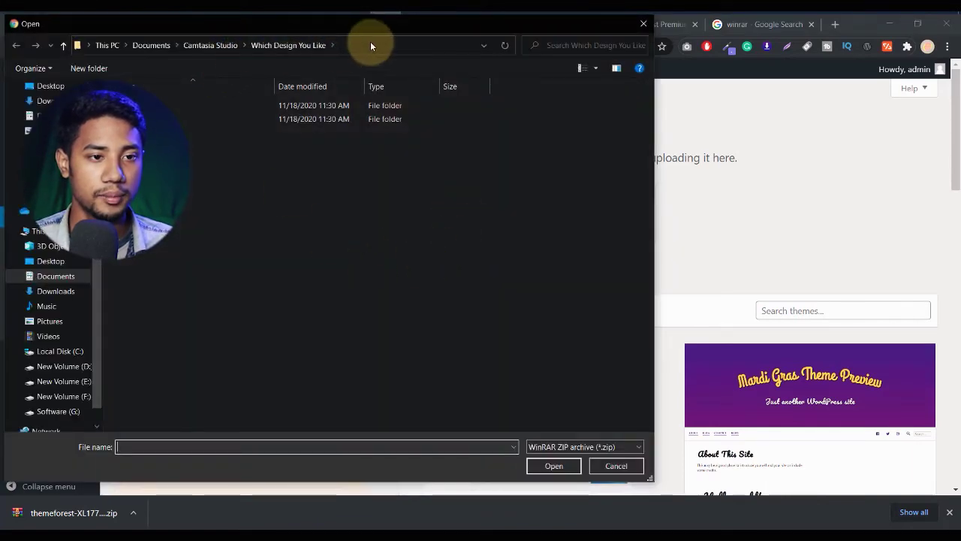
Navigate the file dialog to Music > New folder (2) > XStore Theme, then cancel it.
{"action": "left_click", "coordinate": [370, 41]}
{"action": "key", "text": "ctrl+v"}
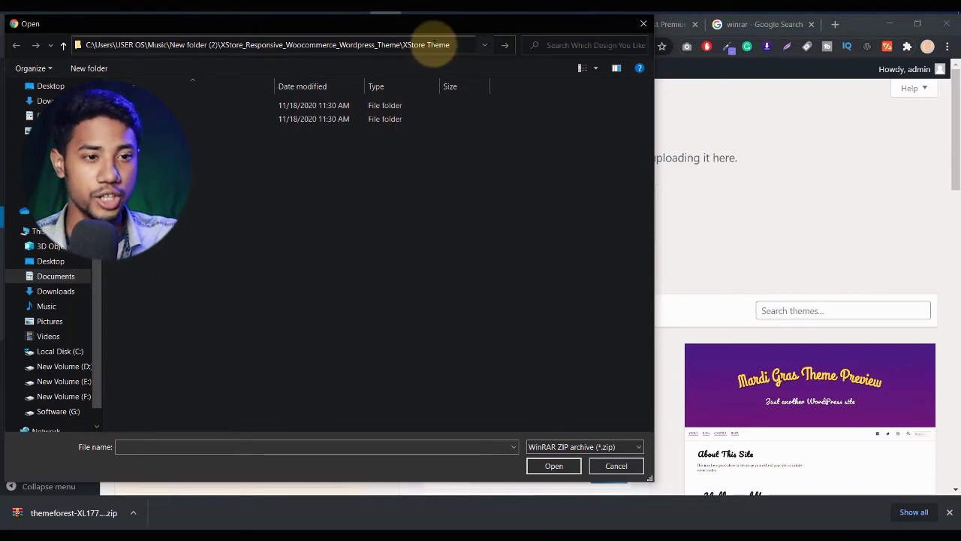
{"action": "key", "text": "Return"}
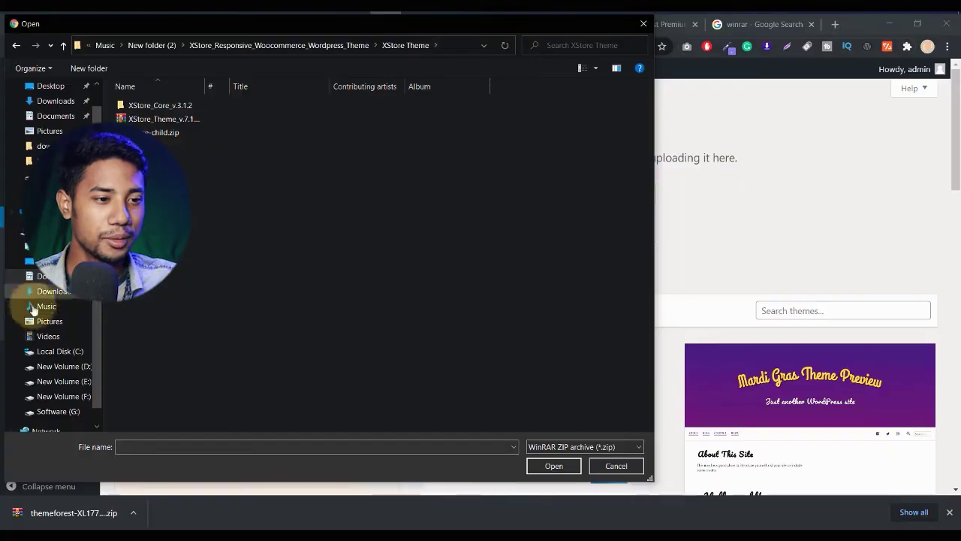
{"action": "left_click", "coordinate": [32, 309]}
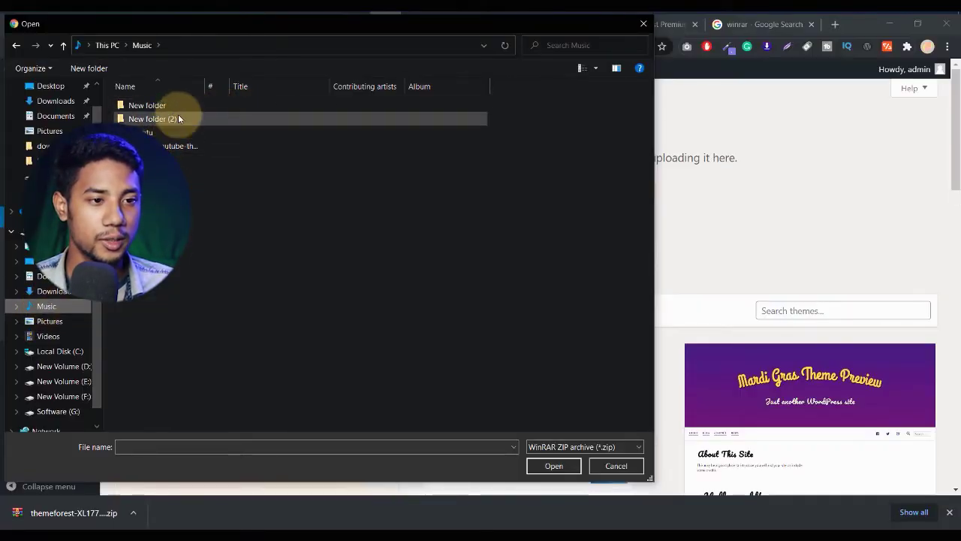
{"action": "double_click", "coordinate": [178, 118]}
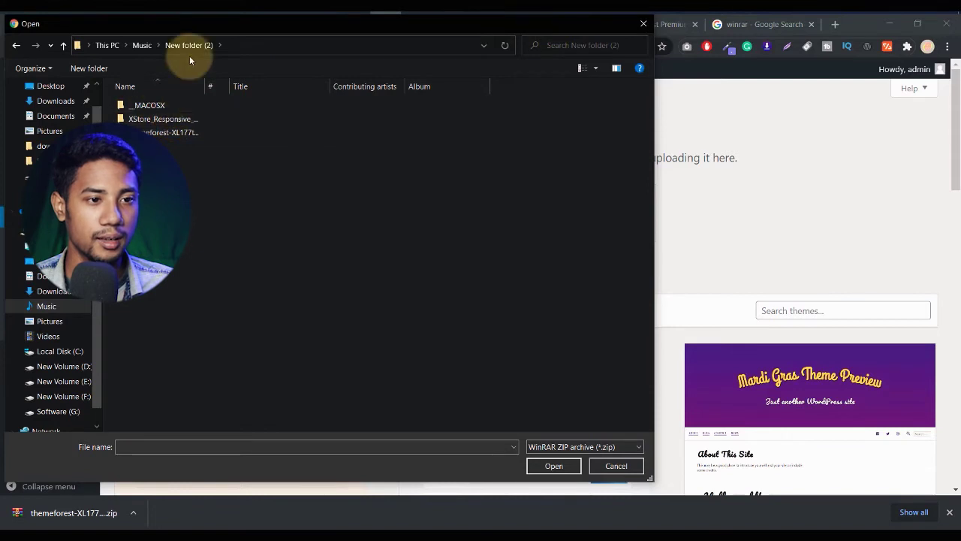
{"action": "double_click", "coordinate": [160, 120]}
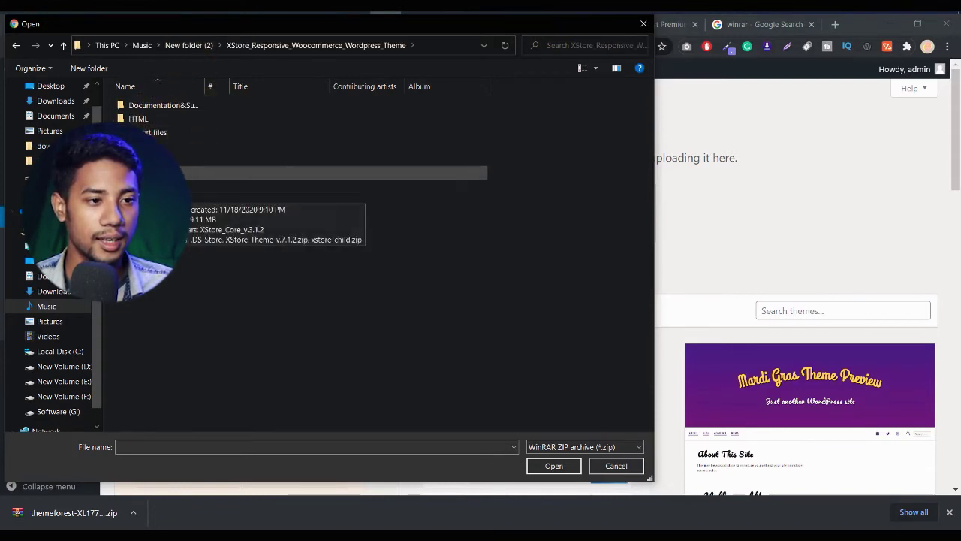
{"action": "double_click", "coordinate": [150, 199]}
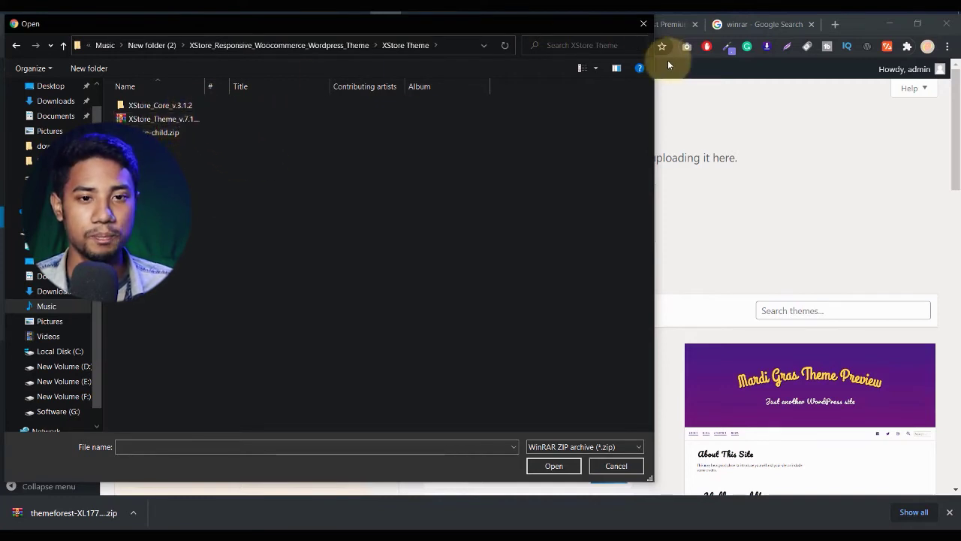
{"action": "key", "text": "Escape"}
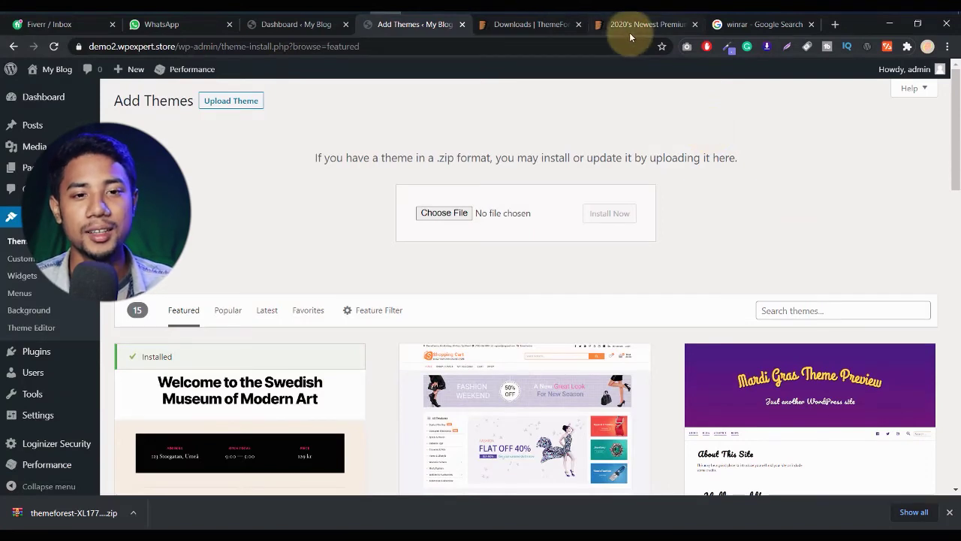
Download only XStore's installable WordPress file from the ThemeForest Downloads page.
{"action": "left_click", "coordinate": [546, 26]}
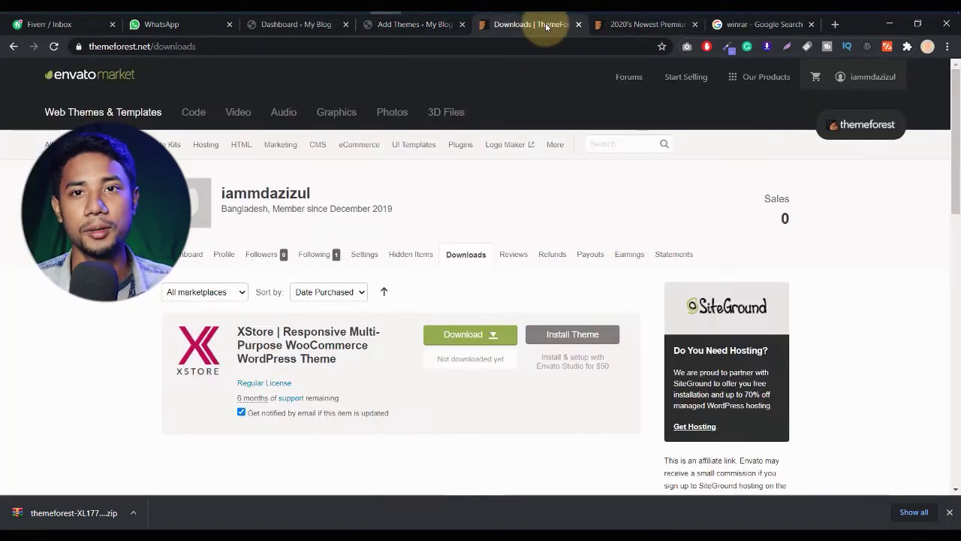
{"action": "left_click", "coordinate": [469, 336]}
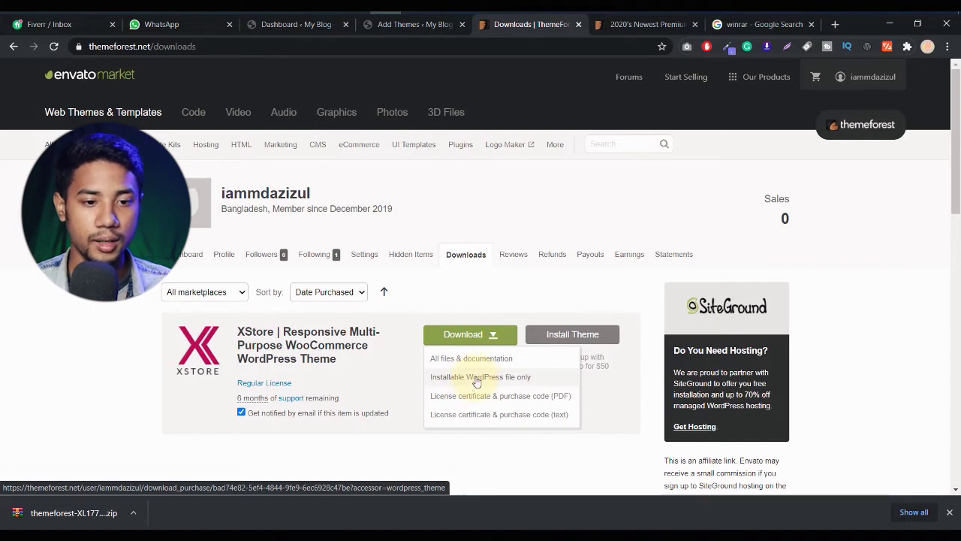
{"action": "left_click", "coordinate": [476, 377]}
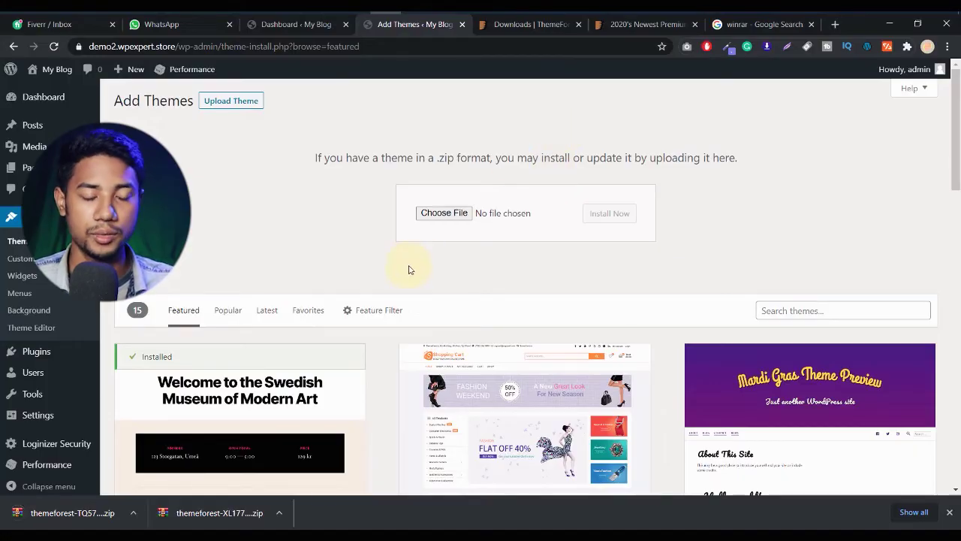
Drop the downloaded XStore zip into the upload form, install it, and check the downloads list.
{"action": "left_click_drag", "start_coordinate": [75, 514], "coordinate": [455, 215]}
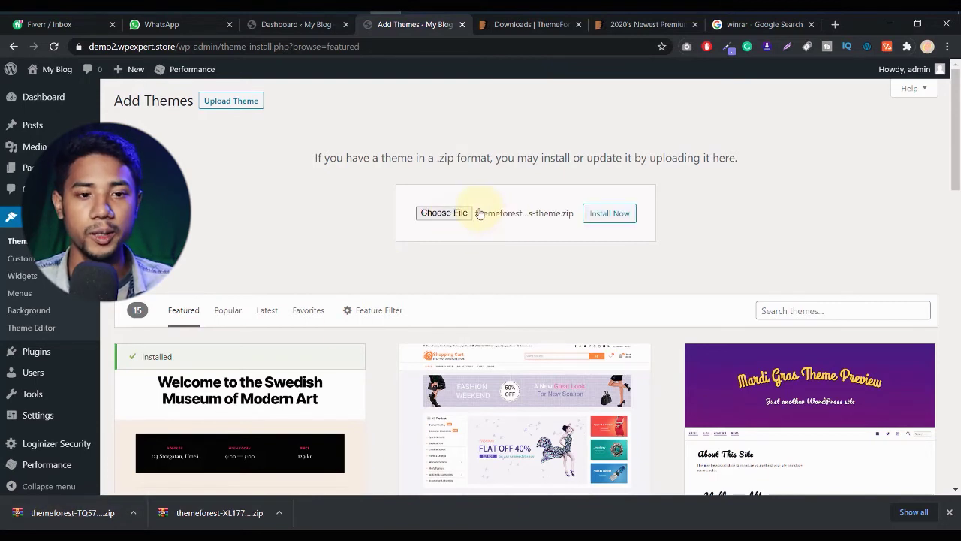
{"action": "left_click", "coordinate": [617, 215]}
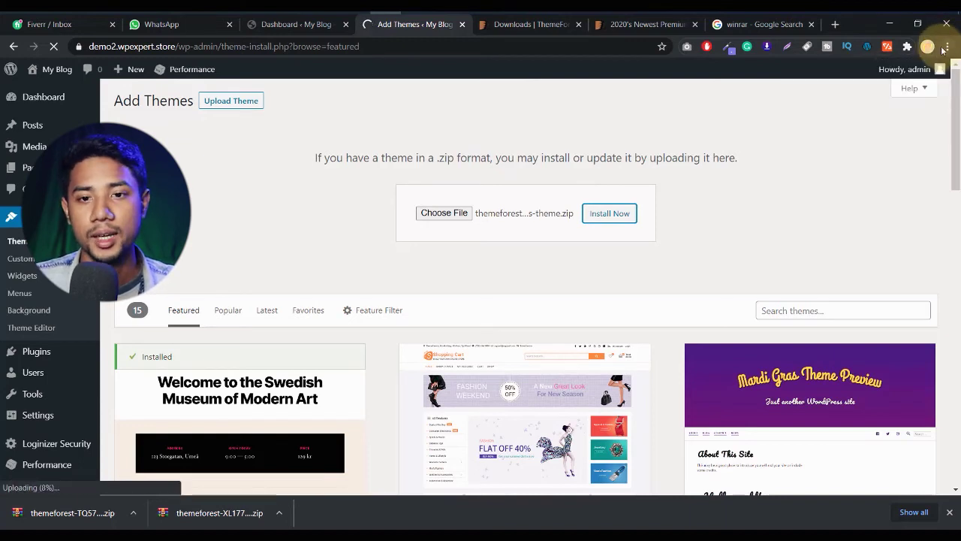
{"action": "left_click", "coordinate": [948, 48]}
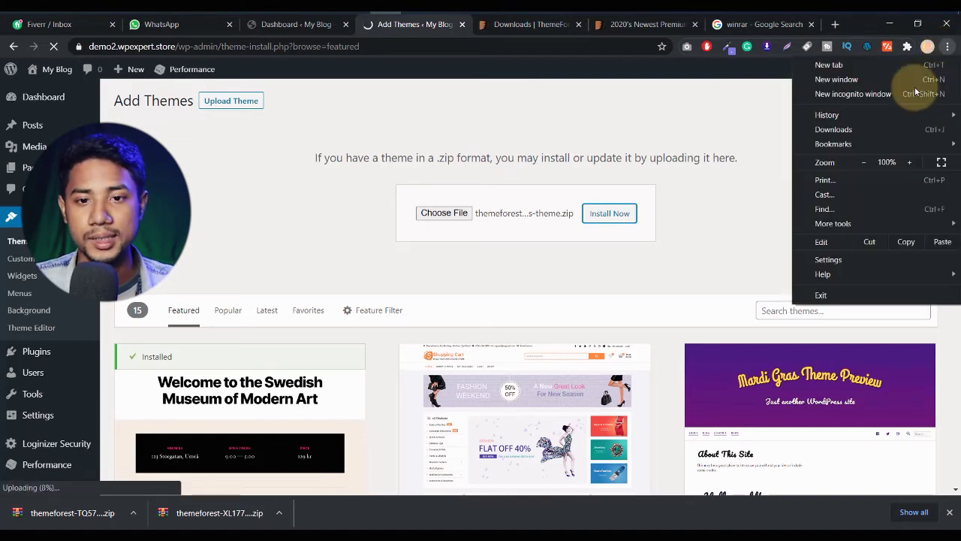
{"action": "left_click", "coordinate": [844, 132]}
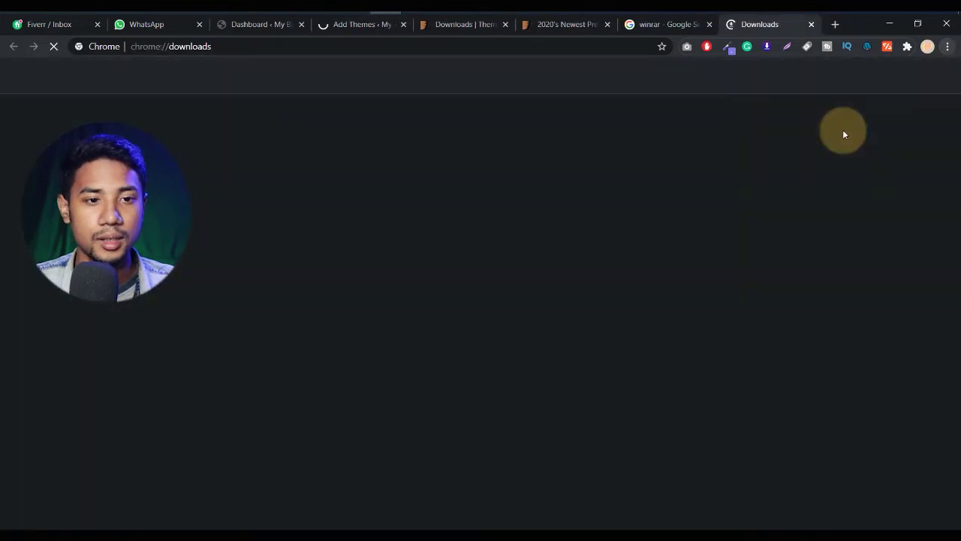
{"action": "left_click", "coordinate": [812, 25]}
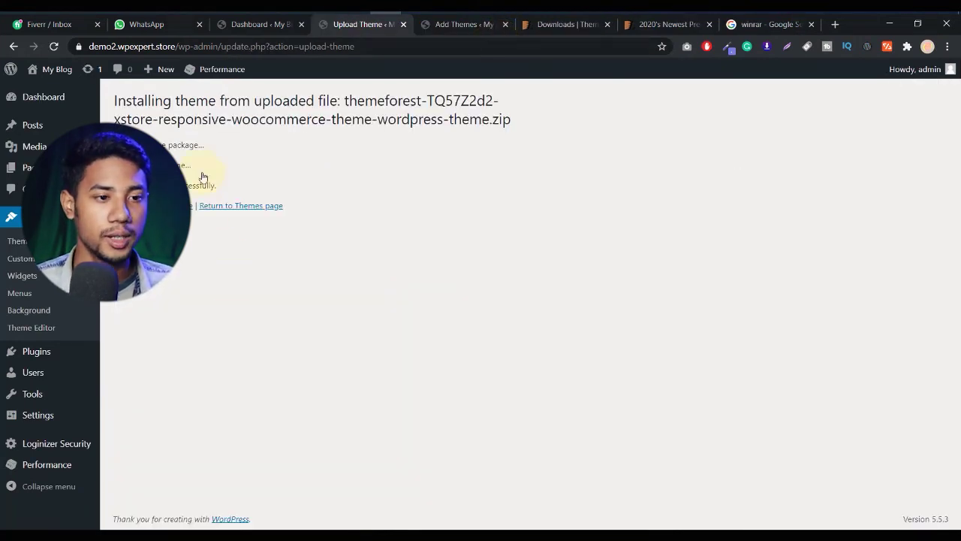
Activate the XStore theme and close the duplicate Add Themes tab.
{"action": "left_click", "coordinate": [191, 205]}
{"action": "left_click", "coordinate": [506, 24]}
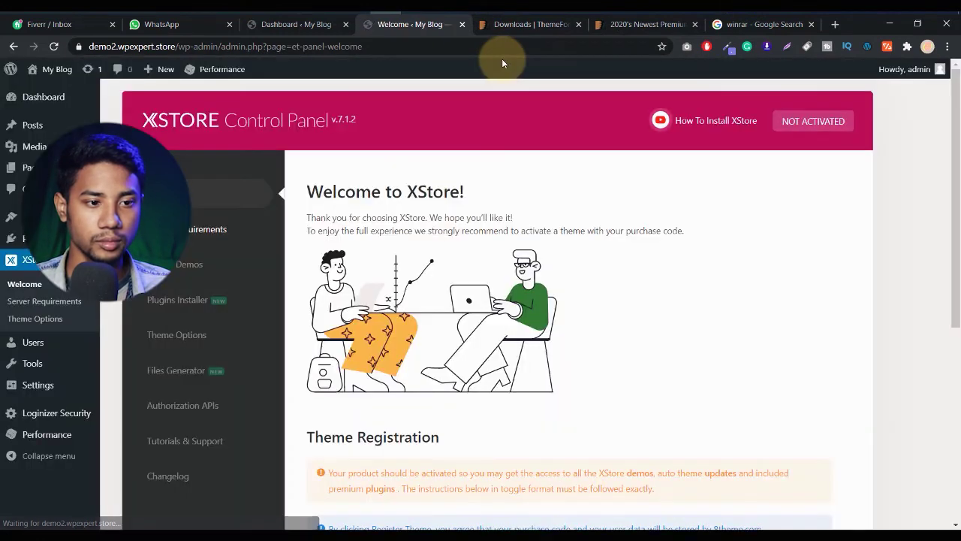
{"action": "left_click", "coordinate": [446, 131]}
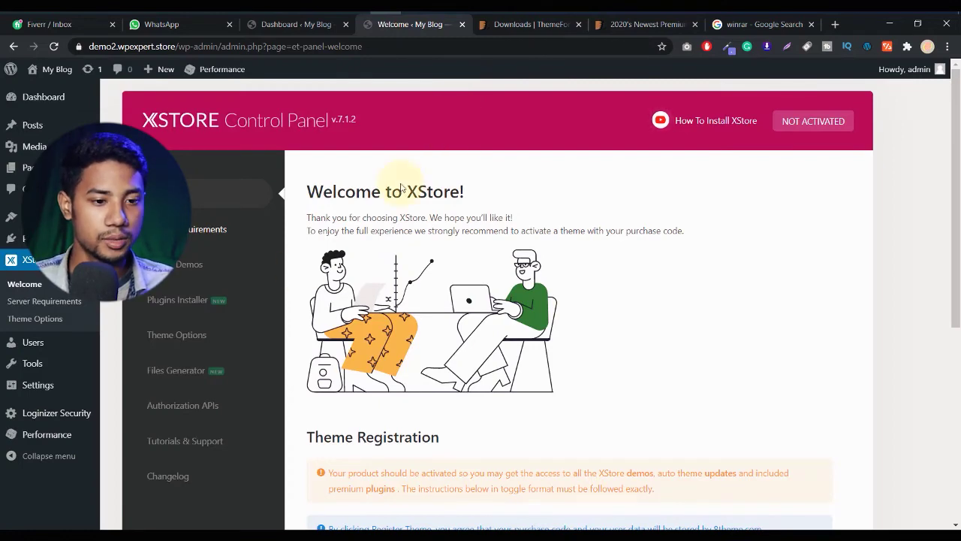
{"action": "scroll", "coordinate": [393, 189], "scroll_direction": "down", "scroll_amount": 3}
{"action": "scroll", "coordinate": [428, 229], "scroll_direction": "down", "scroll_amount": 1}
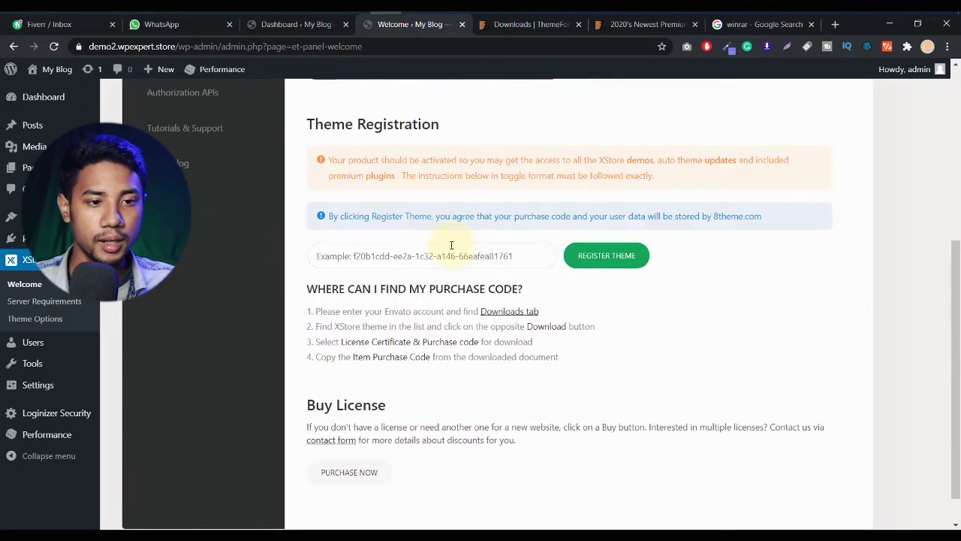
{"action": "scroll", "coordinate": [390, 222], "scroll_direction": "up", "scroll_amount": 1}
Focus the empty purchase-code field, then check ThemeForest downloads and return to Theme Registration.
{"action": "left_click_drag", "start_coordinate": [308, 186], "coordinate": [516, 183]}
{"action": "left_click", "coordinate": [328, 221]}
{"action": "scroll", "coordinate": [563, 268], "scroll_direction": "down", "scroll_amount": 1}
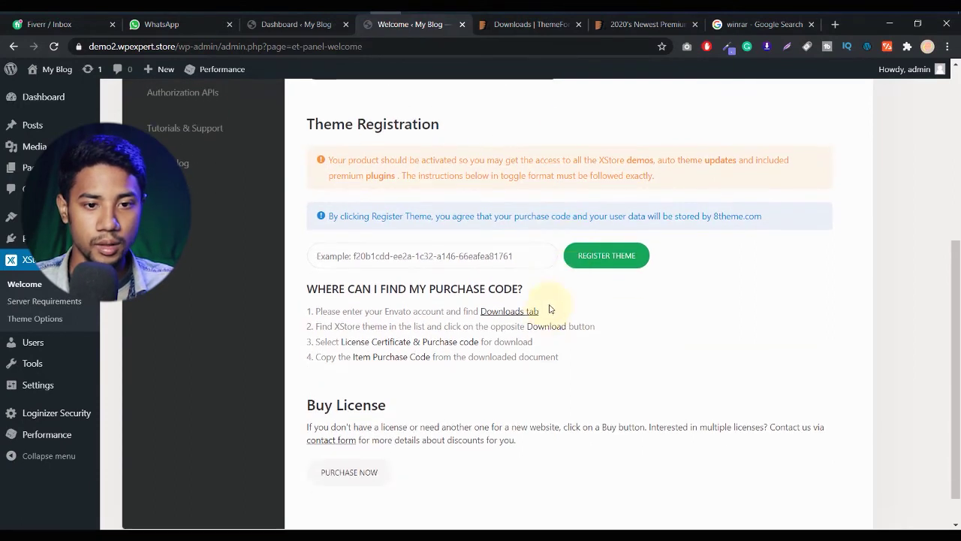
{"action": "left_click", "coordinate": [467, 260]}
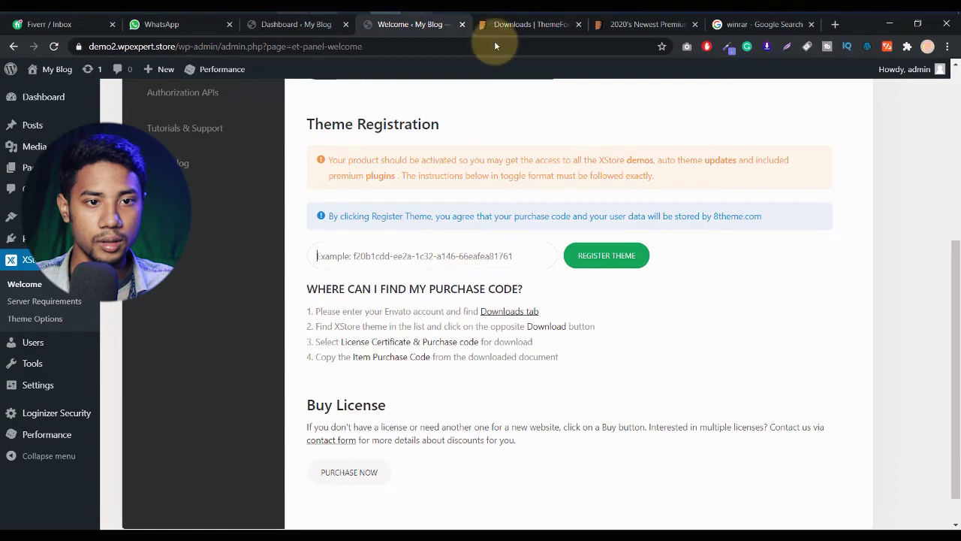
{"action": "left_click", "coordinate": [542, 26]}
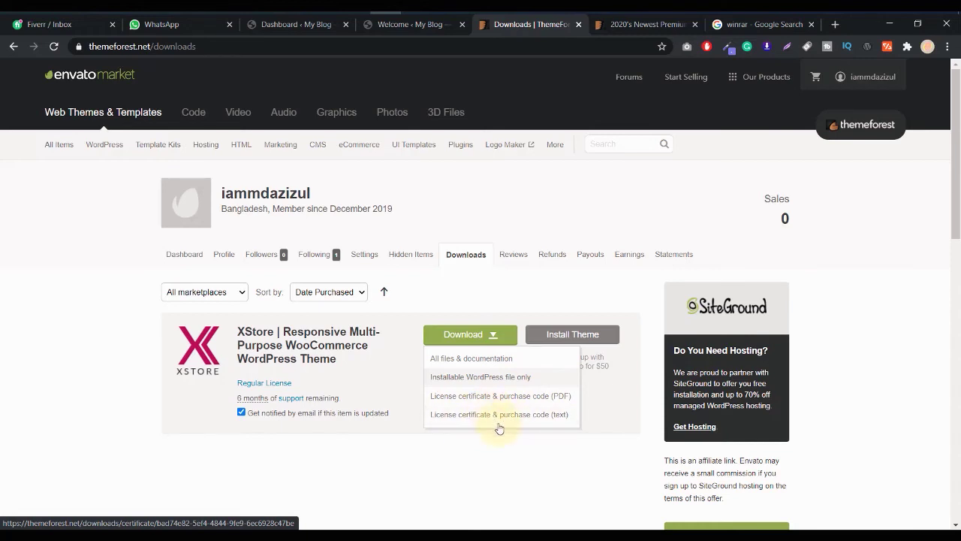
{"action": "left_click", "coordinate": [404, 30]}
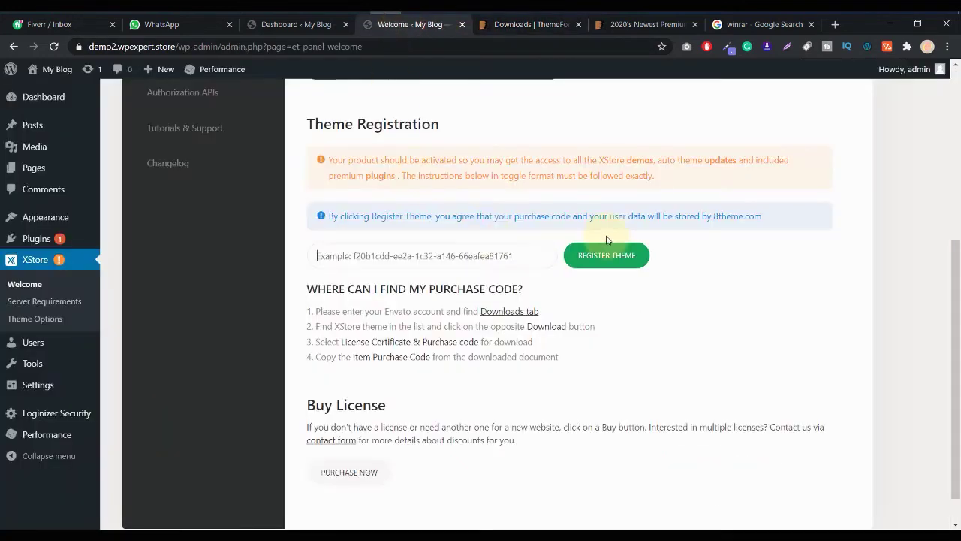